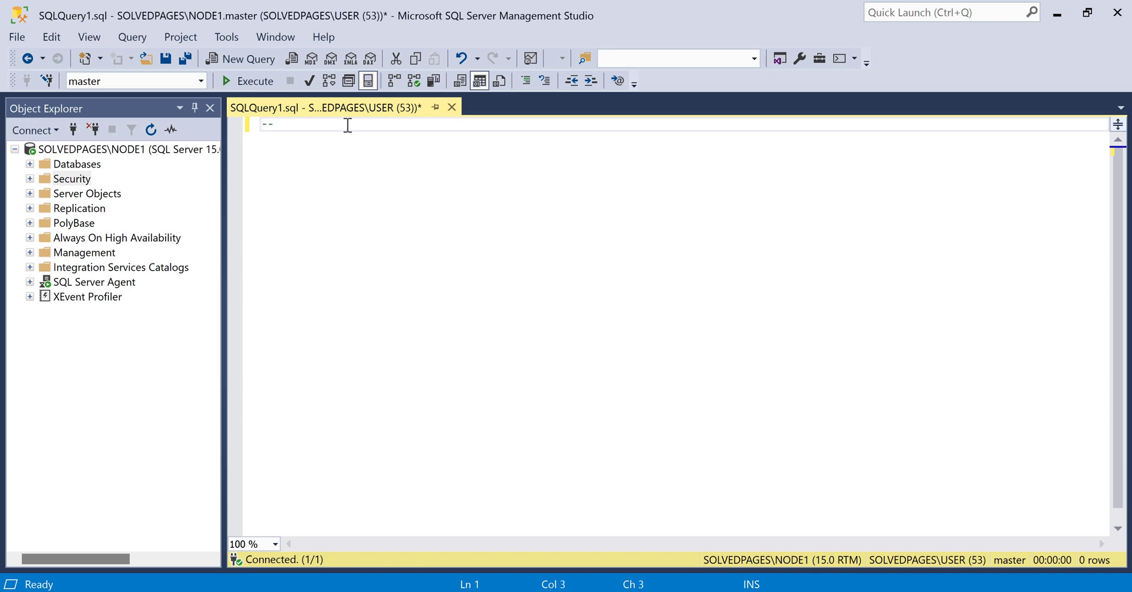
Write two query comments: "-- How to create a AD Group" and "--How to add members to AD group."
{"action": "type", "text": "How to create a AD Group"}
{"action": "key", "text": "Return"}
{"action": "type", "text": "--How to add member"}
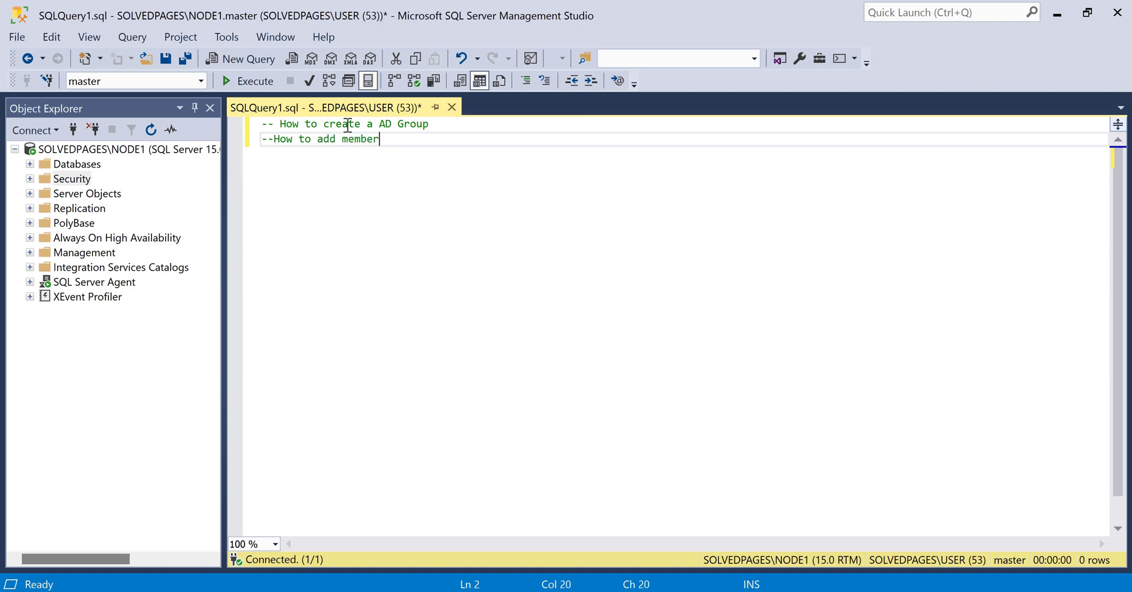
{"action": "type", "text": "s to AD group."}
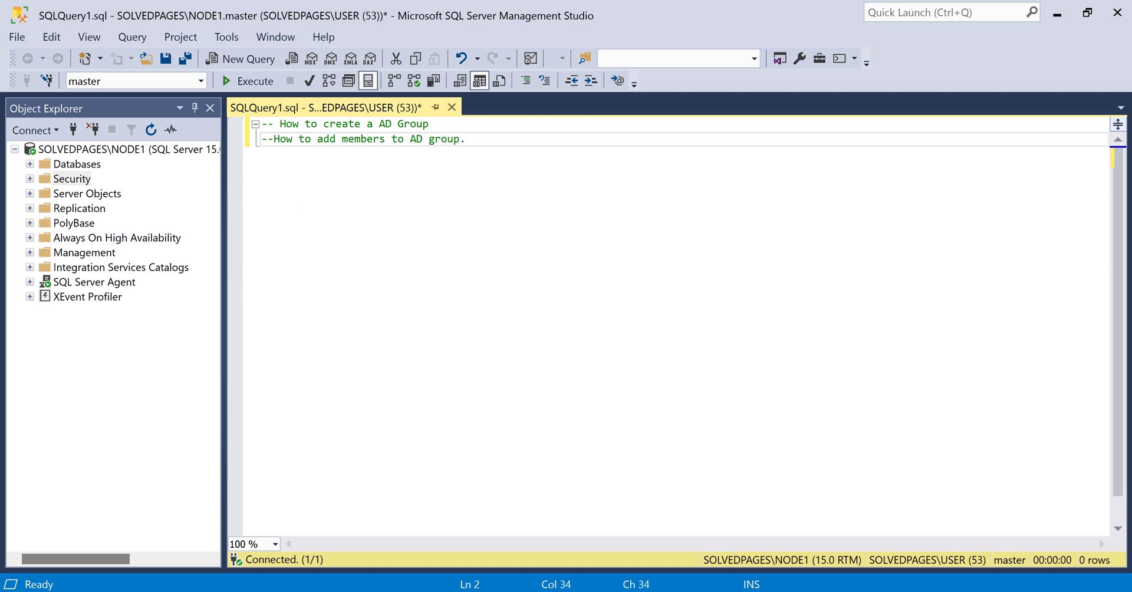
Switch to Computer Management and show the Groups folder under Local Users and Groups
{"action": "key", "text": "super"}
{"action": "type", "text": "c"}
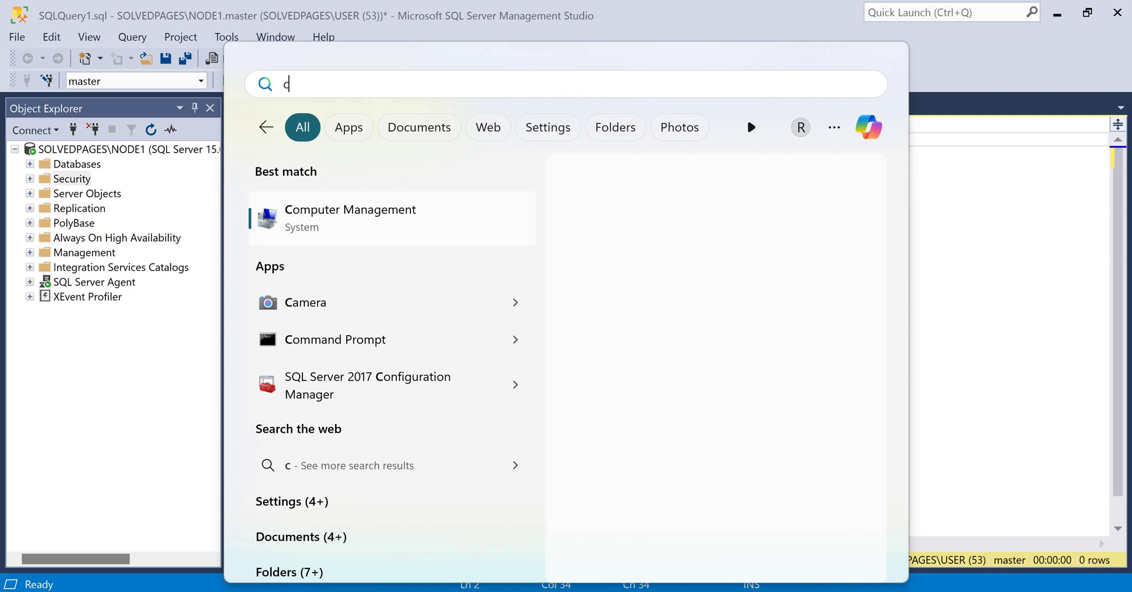
{"action": "type", "text": "ompu"}
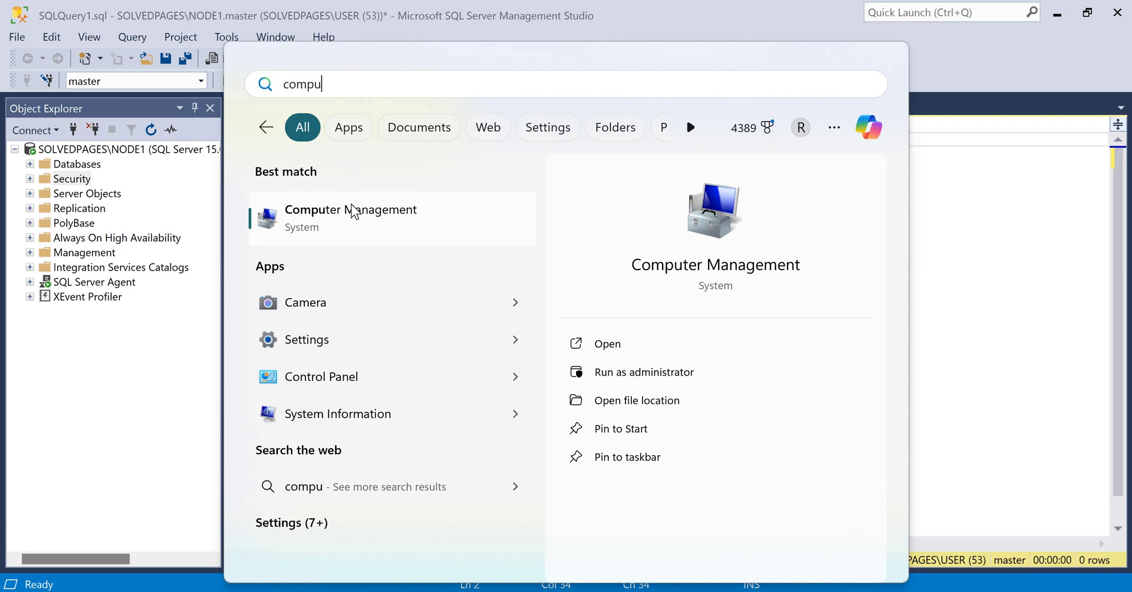
{"action": "key", "text": "Return"}
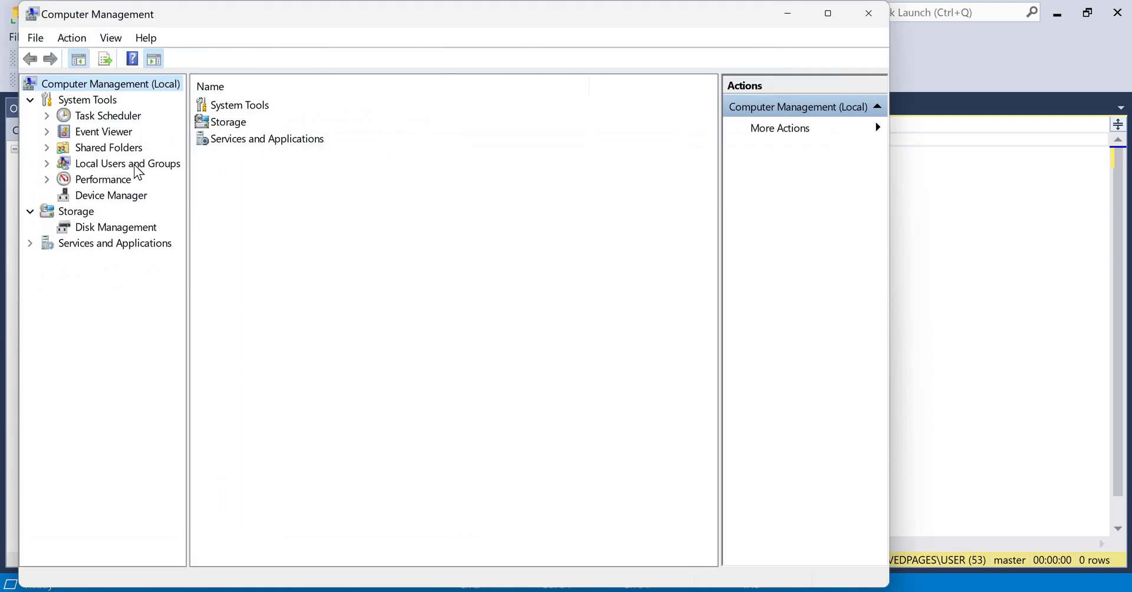
{"action": "double_click", "coordinate": [118, 164]}
{"action": "left_click", "coordinate": [112, 195]}
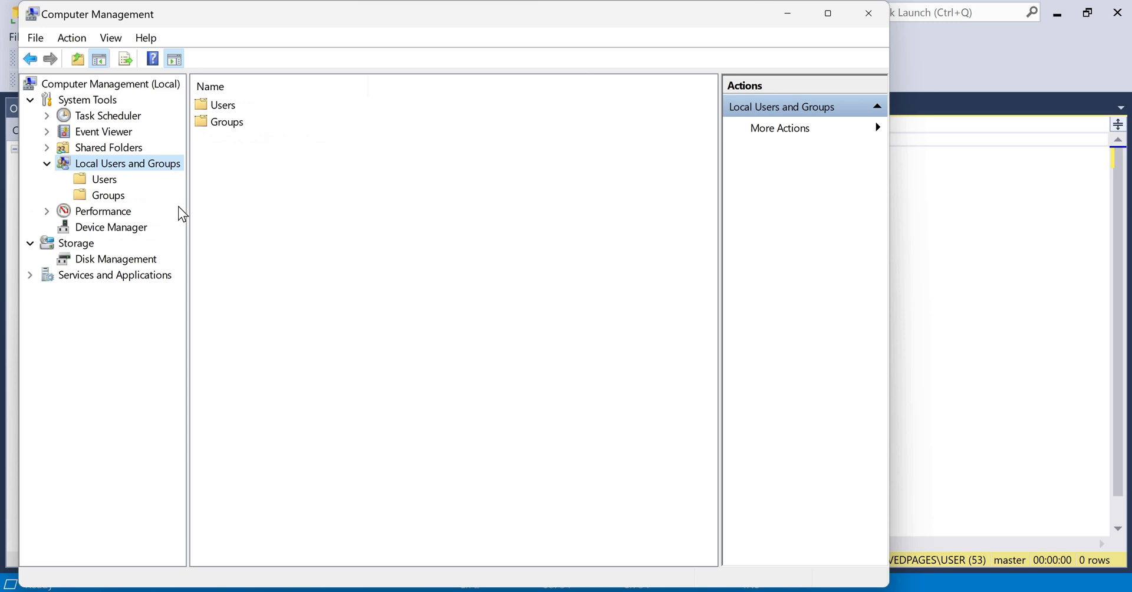
Create a new local group named SQL_Admin without a description or members
{"action": "right_click", "coordinate": [118, 195]}
{"action": "left_click", "coordinate": [150, 204]}
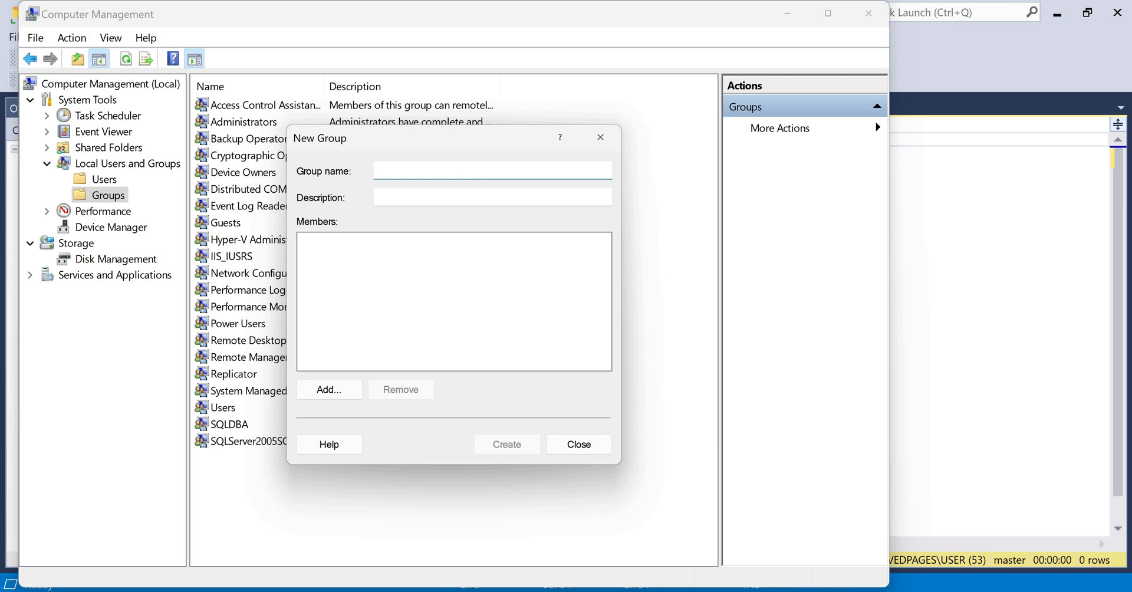
{"action": "type", "text": "sq"}
{"action": "key", "text": "BackSpace"}
{"action": "type", "text": "sq"}
{"action": "key", "text": "BackSpace"}
{"action": "key", "text": "BackSpace"}
{"action": "type", "text": "SQL_aD"}
{"action": "key", "text": "BackSpace"}
{"action": "key", "text": "BackSpace"}
{"action": "key", "text": "BackSpace"}
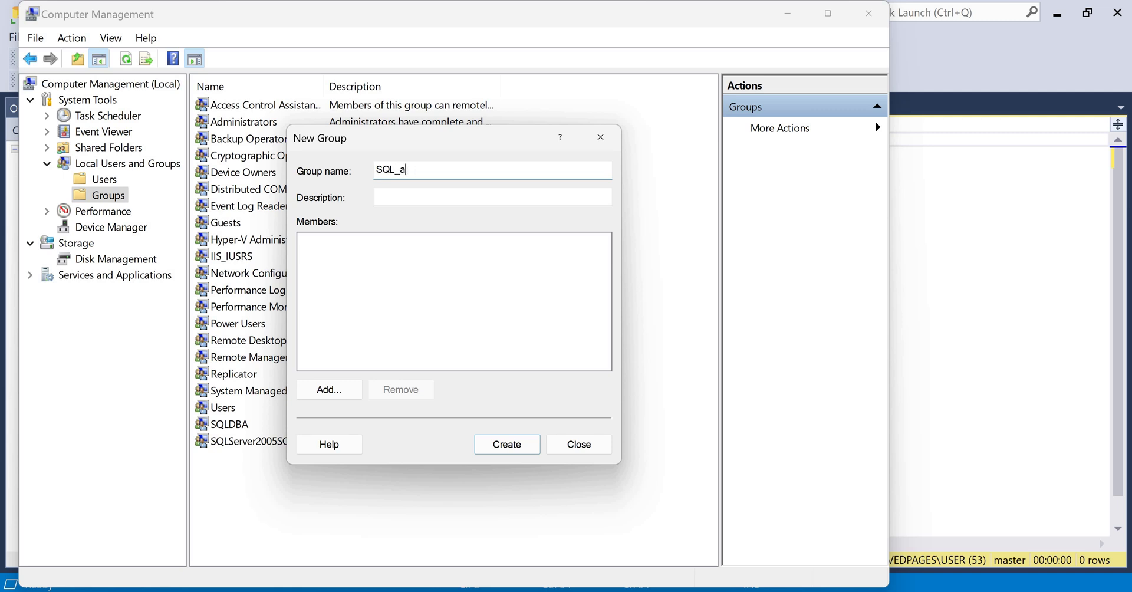
{"action": "type", "text": "dmin"}
{"action": "left_click", "coordinate": [507, 445]}
{"action": "key", "text": "Escape"}
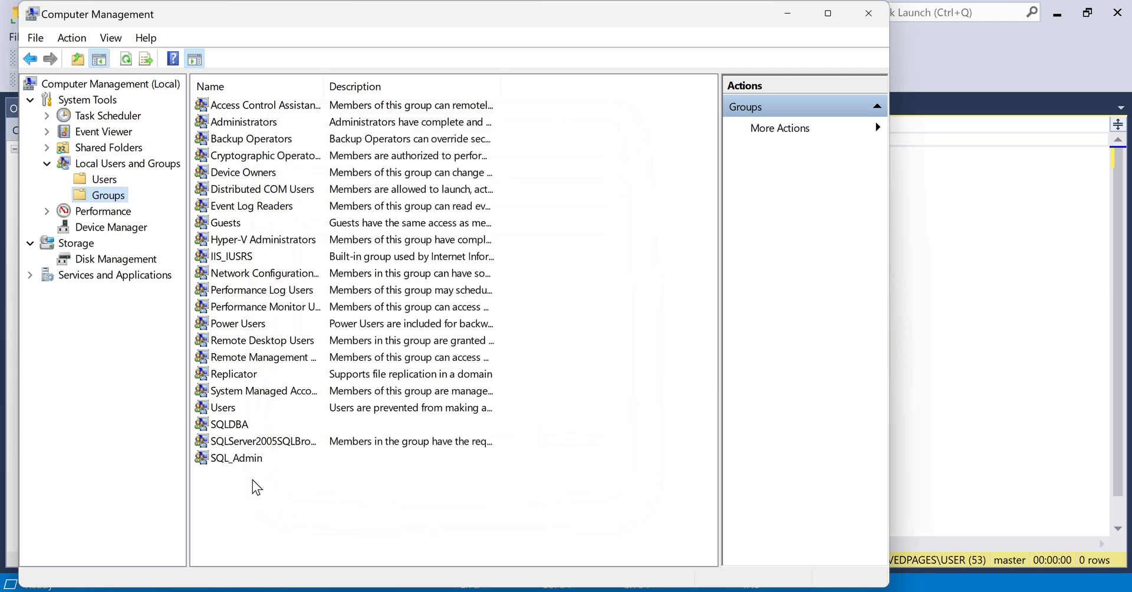
Add the user's account as a member of the SQL_Admin group, checking the name, and save the group
{"action": "left_click", "coordinate": [245, 460]}
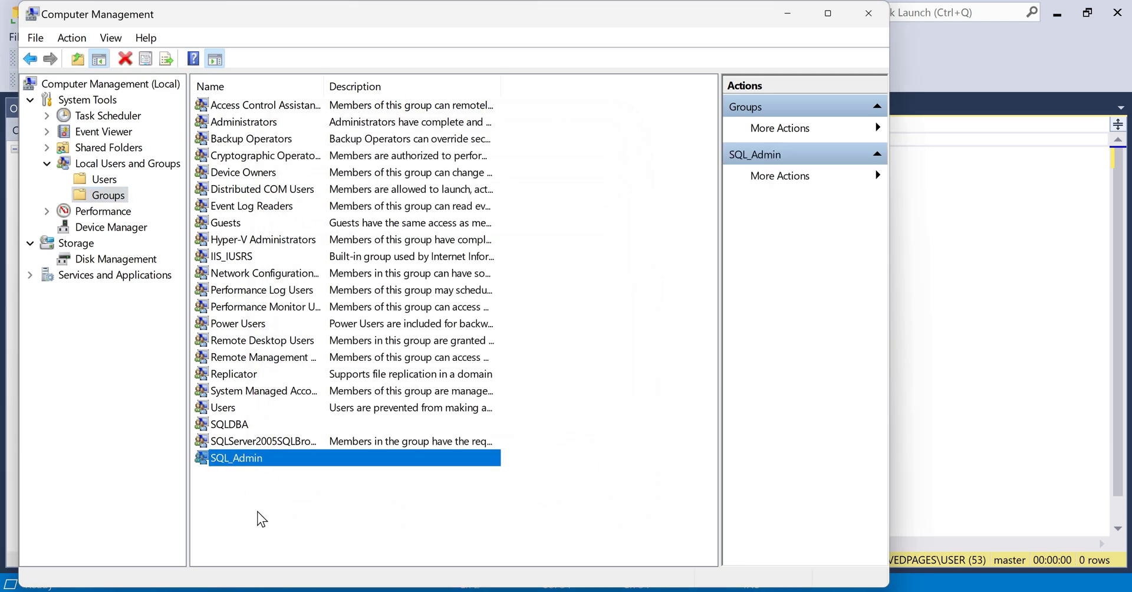
{"action": "right_click", "coordinate": [243, 462]}
{"action": "right_click", "coordinate": [242, 462]}
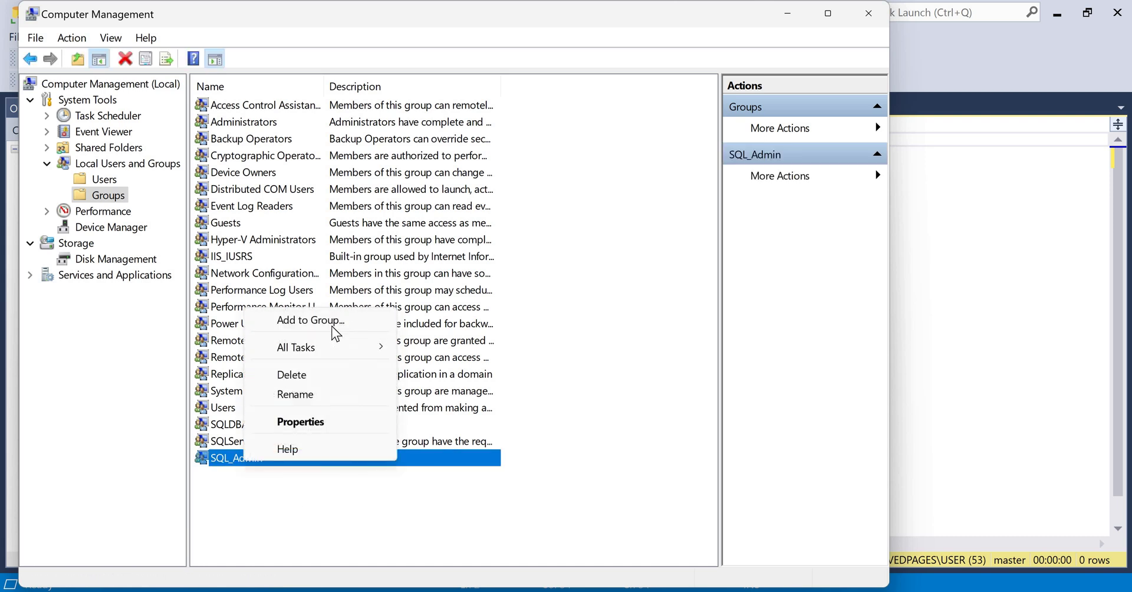
{"action": "left_click", "coordinate": [378, 320]}
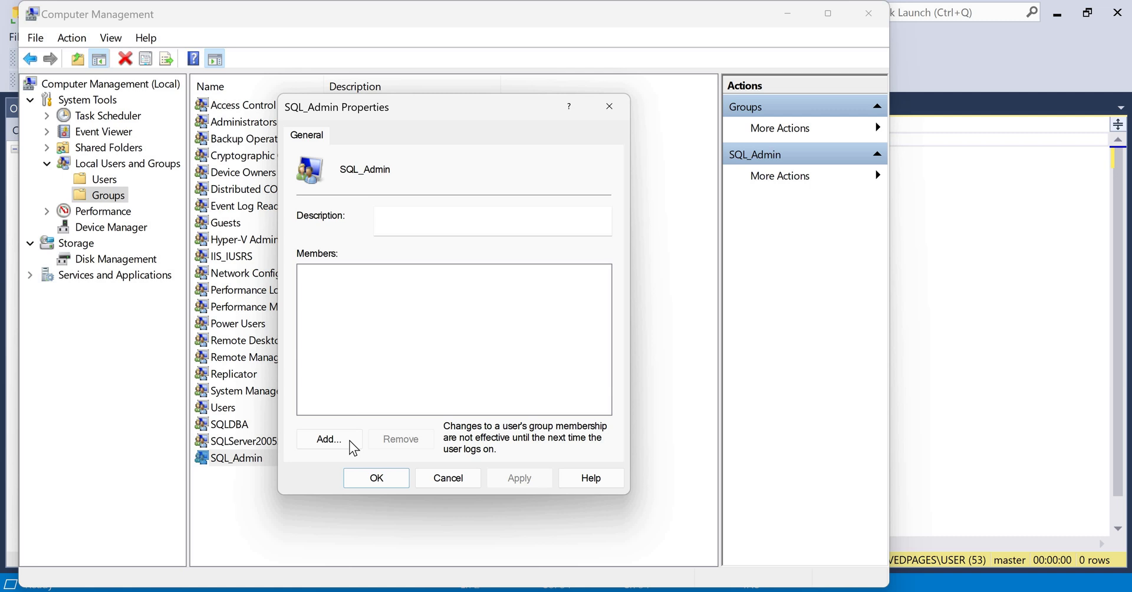
{"action": "key", "text": "alt+d"}
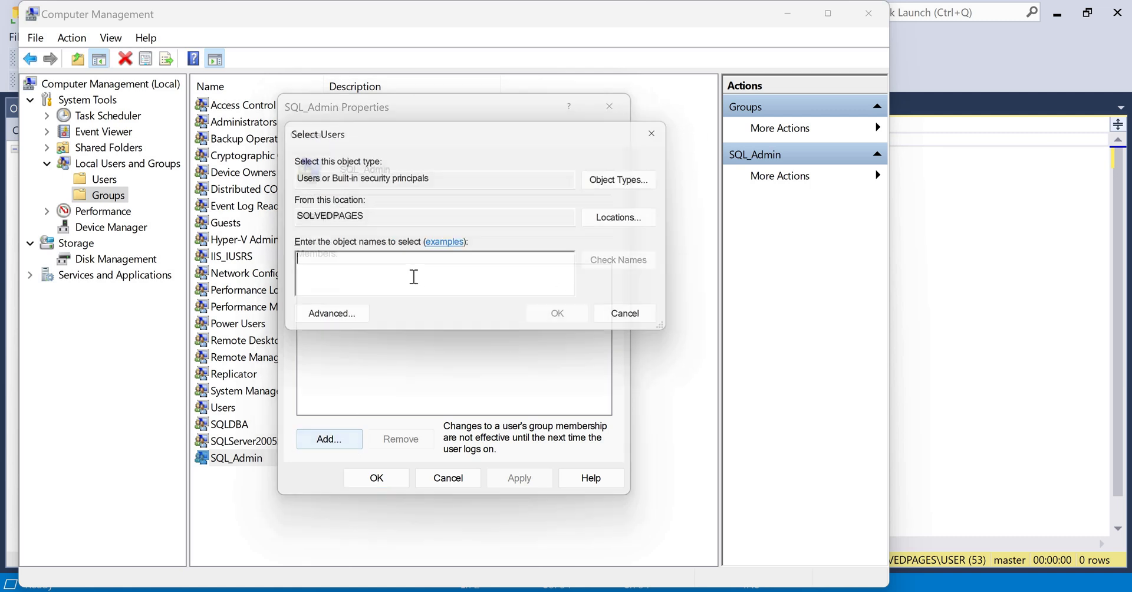
{"action": "type", "text": "Rajesh"}
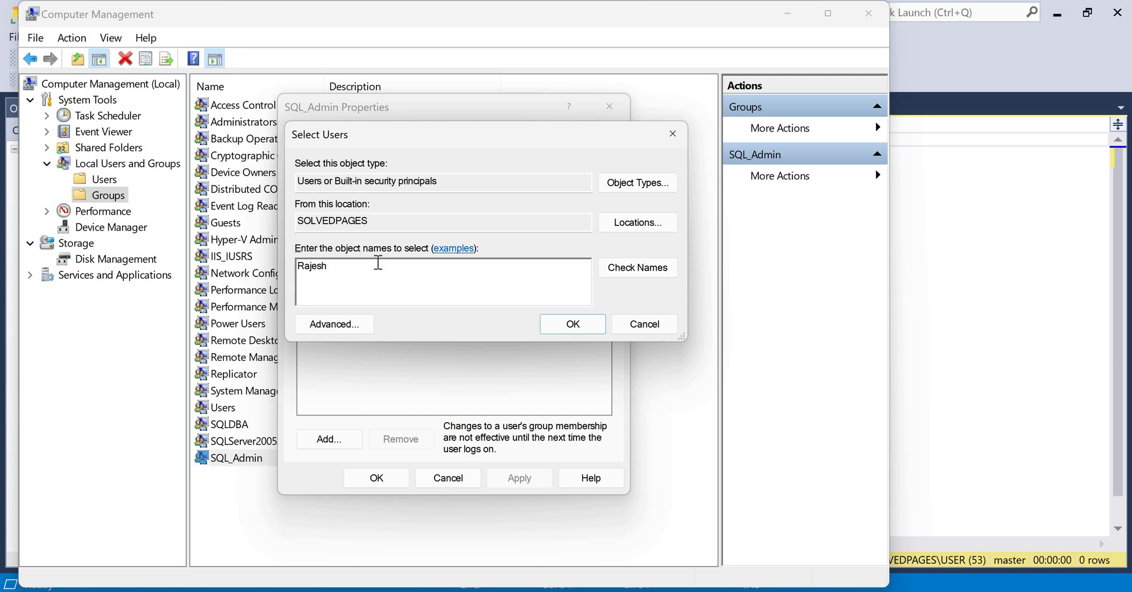
{"action": "key", "text": "alt+k"}
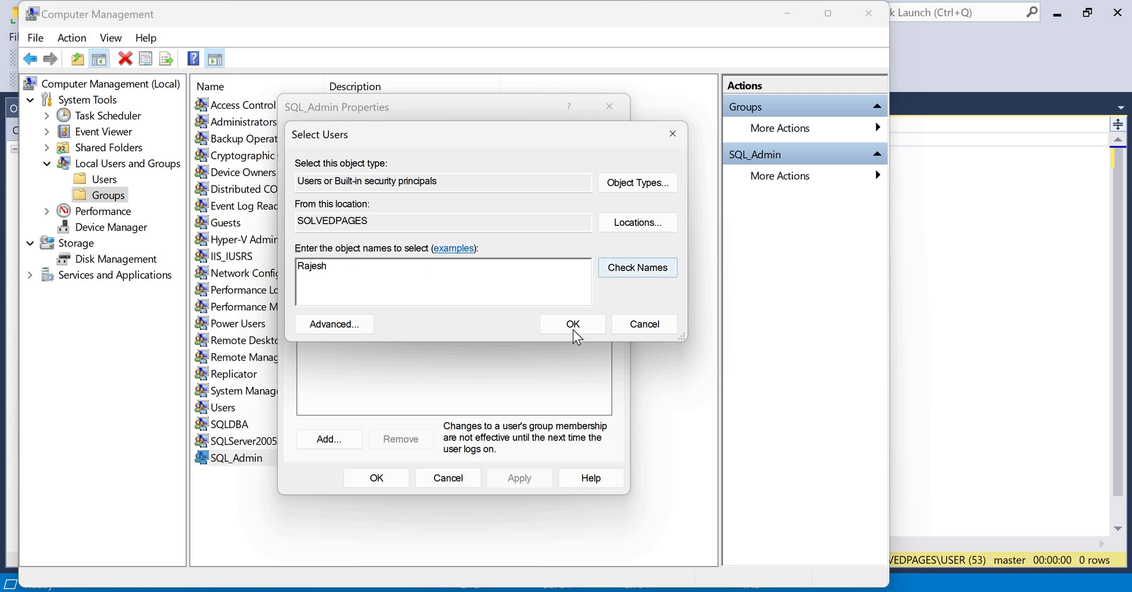
{"action": "key", "text": "Return"}
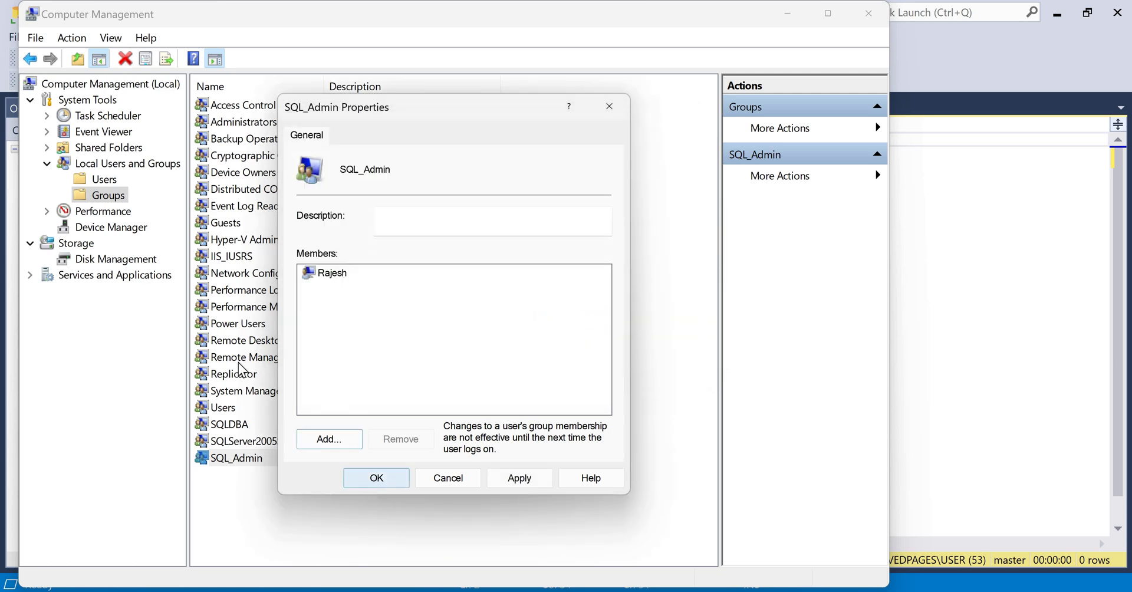
{"action": "key", "text": "Return"}
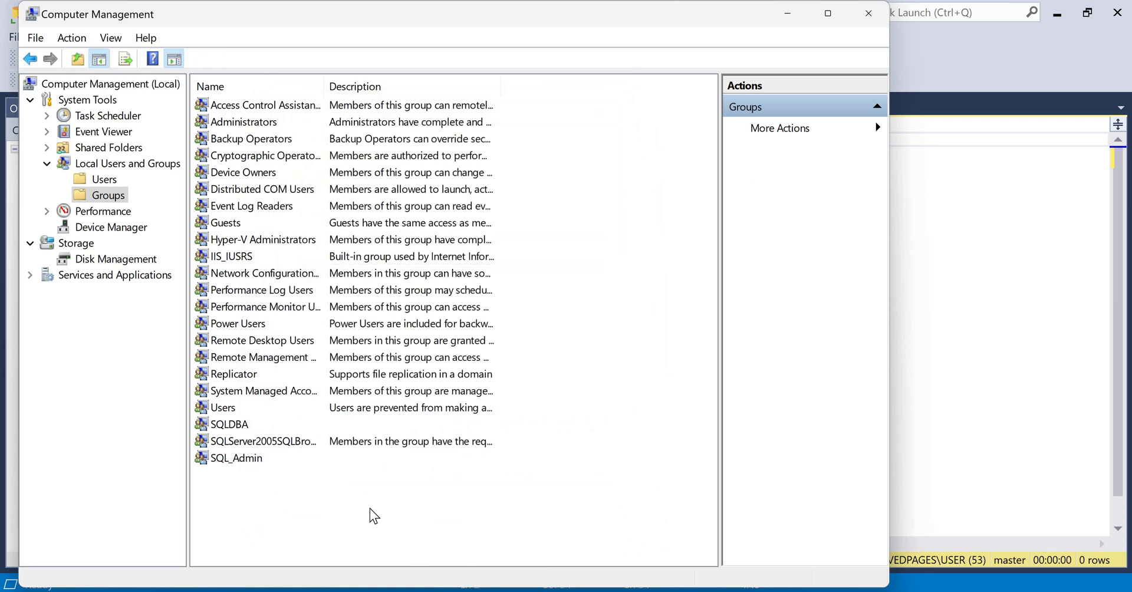
Switch back to SQL Server Management Studio, expand the server's Security folder and refresh its Logins
{"action": "left_click", "coordinate": [236, 458]}
{"action": "left_click", "coordinate": [511, 322]}
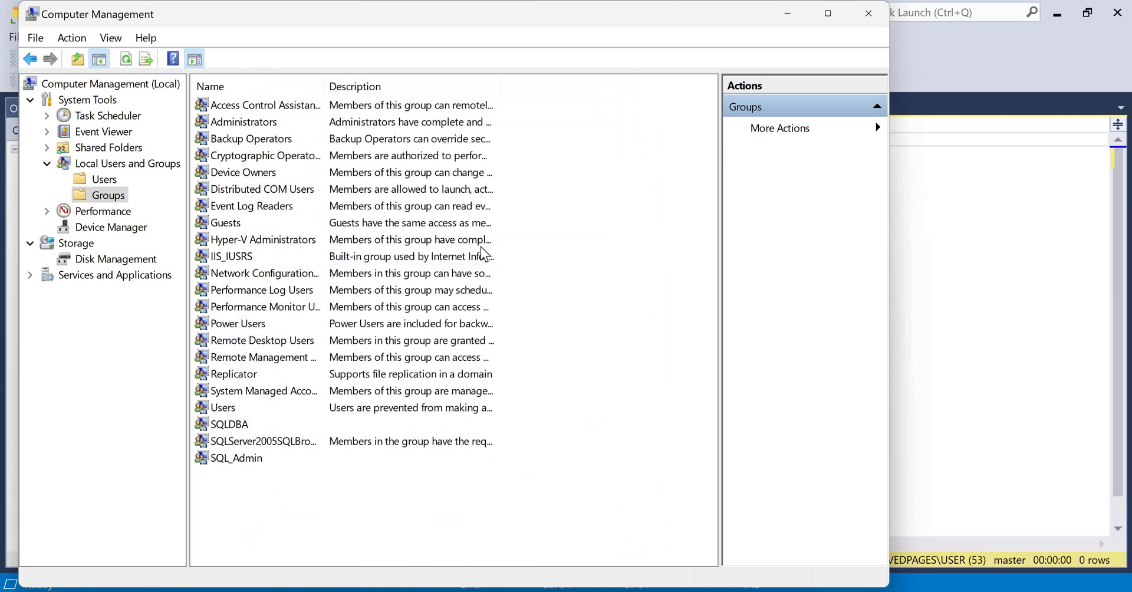
{"action": "left_click", "coordinate": [12, 176]}
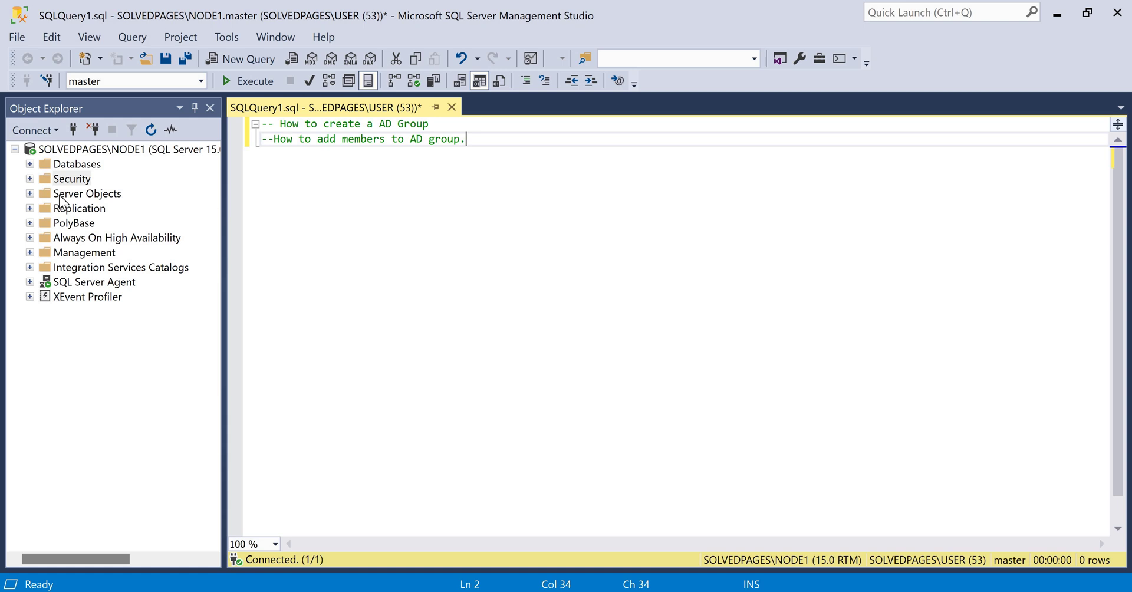
{"action": "double_click", "coordinate": [83, 179]}
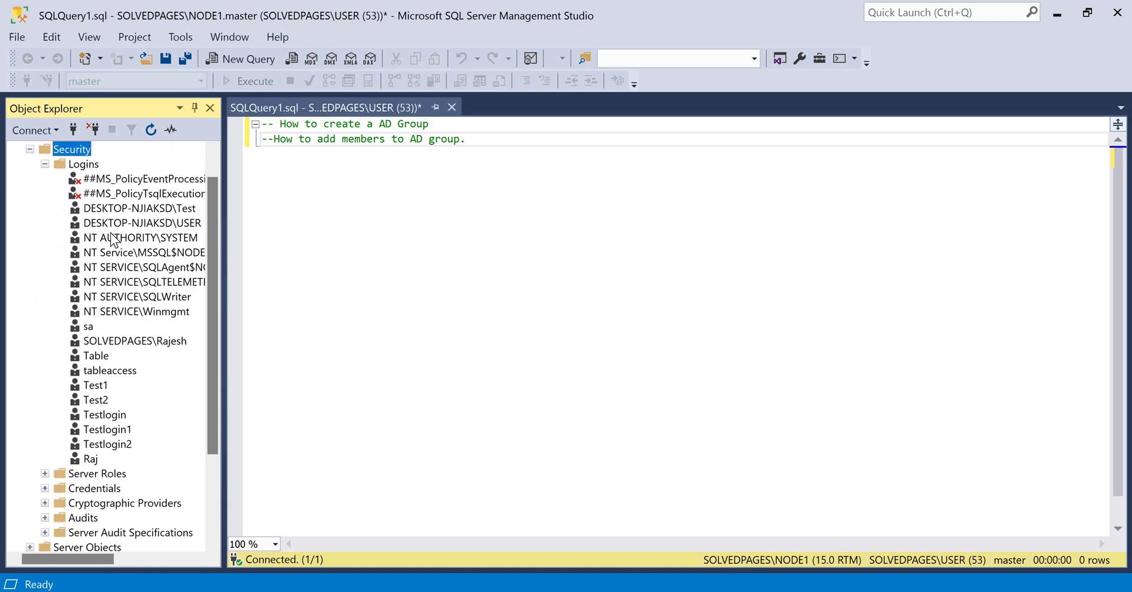
{"action": "right_click", "coordinate": [75, 163]}
{"action": "left_click", "coordinate": [130, 236]}
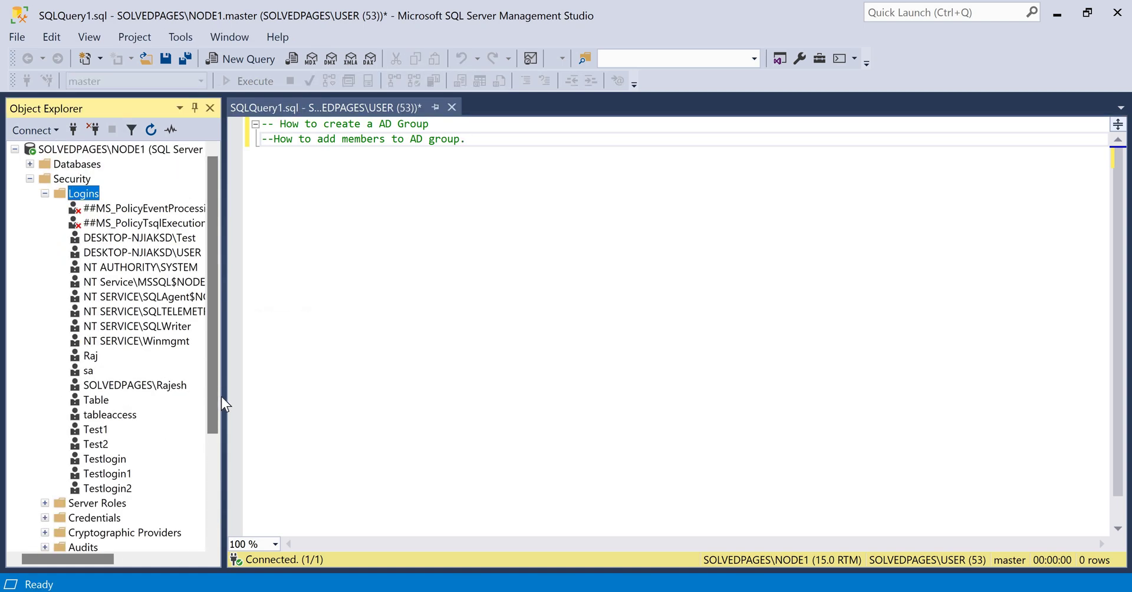
Start a new Windows-authenticated login and look up the account name SQL_admin for it
{"action": "left_click_drag", "start_coordinate": [219, 369], "coordinate": [219, 379]}
{"action": "scroll", "coordinate": [91, 190], "scroll_direction": "up", "scroll_amount": 1}
{"action": "right_click", "coordinate": [92, 190]}
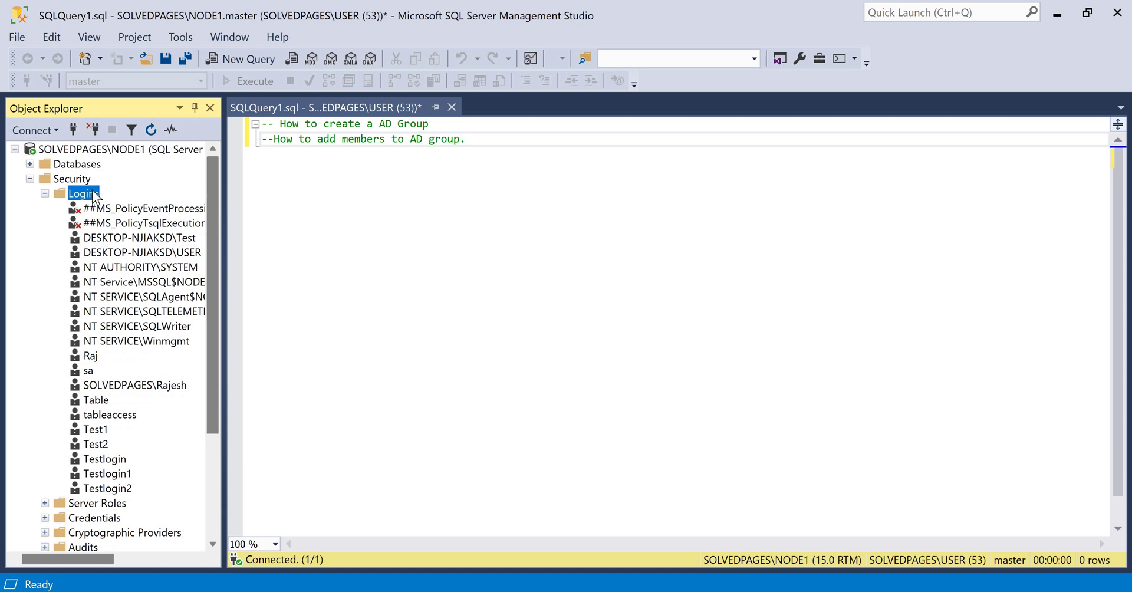
{"action": "key", "text": "Down"}
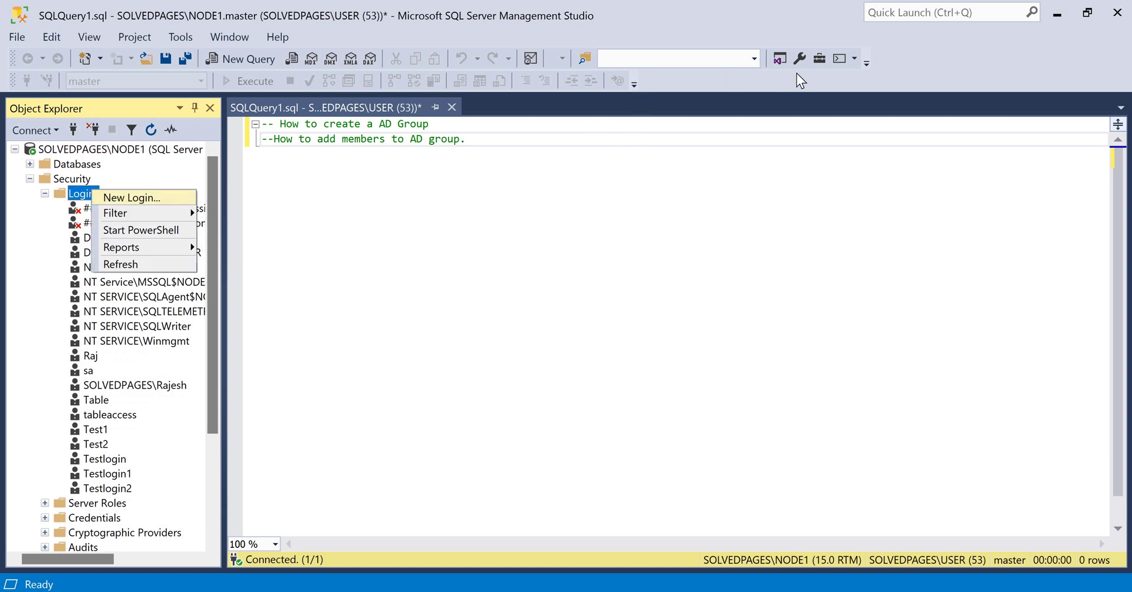
{"action": "key", "text": "Return"}
{"action": "left_click", "coordinate": [850, 86]}
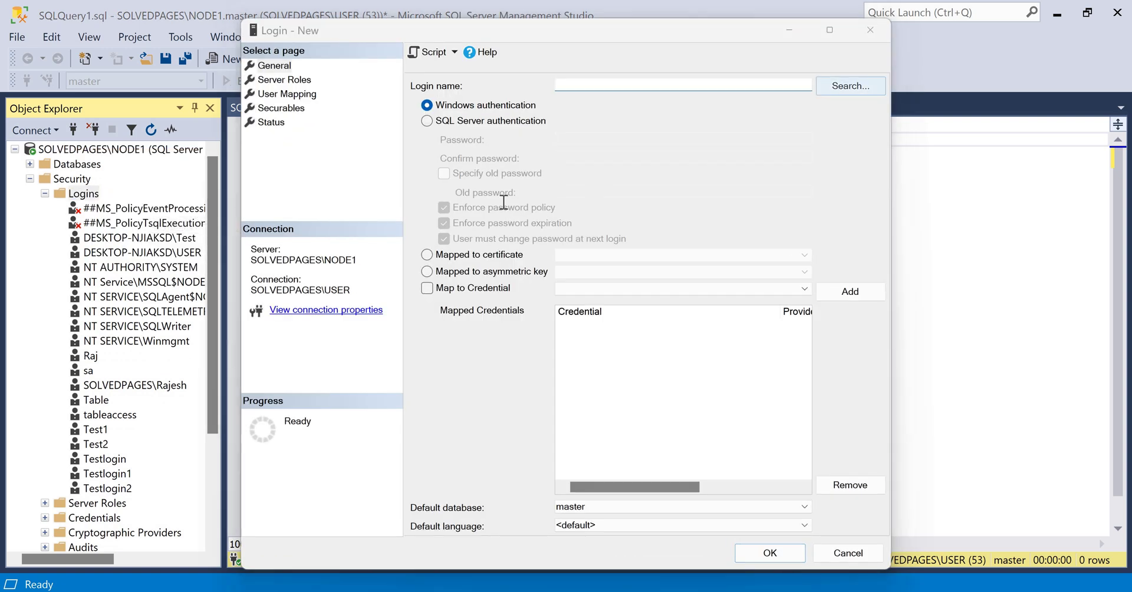
{"action": "type", "text": "SQ"}
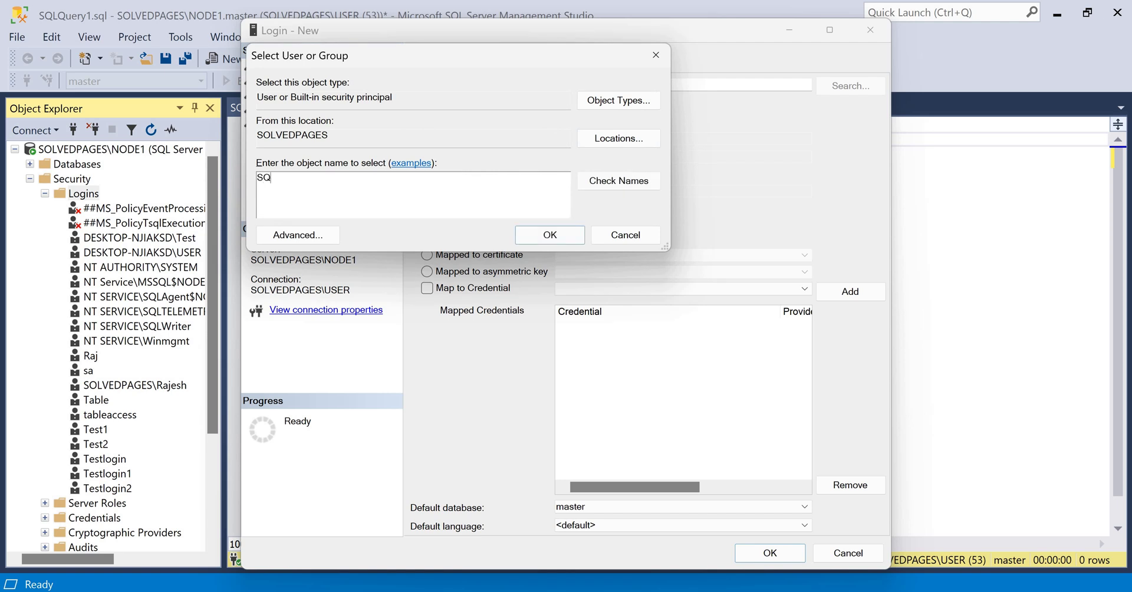
{"action": "type", "text": "L_admin"}
{"action": "left_click", "coordinate": [619, 180]}
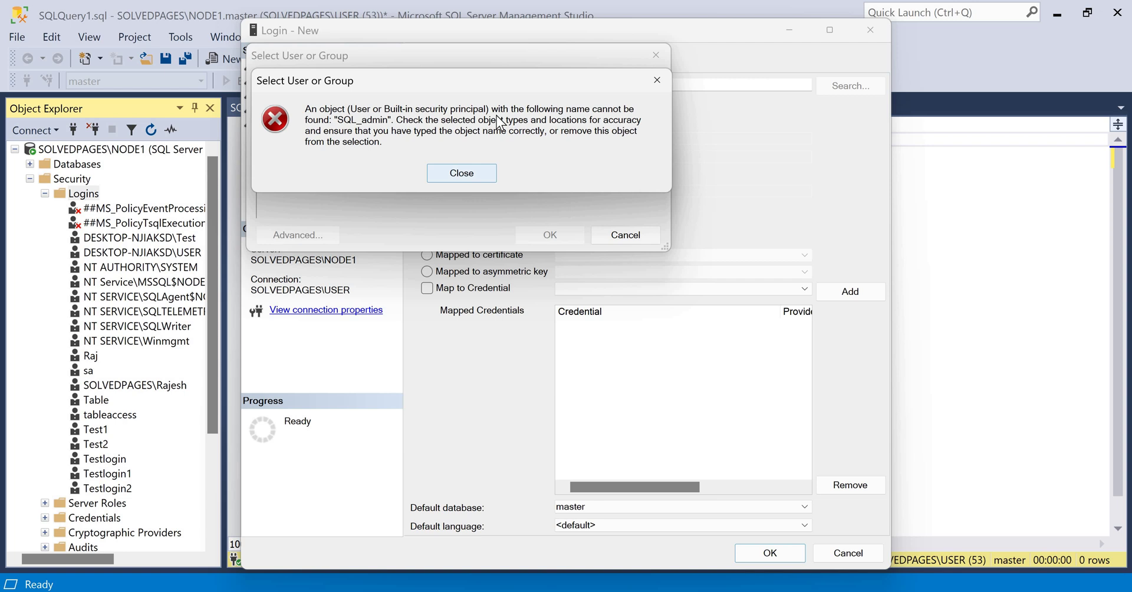
{"action": "left_click", "coordinate": [461, 174]}
Include Groups in the searched object types, resolve the name to SOLVEDPAGES\SQL_Admin and create the login
{"action": "left_click", "coordinate": [618, 100]}
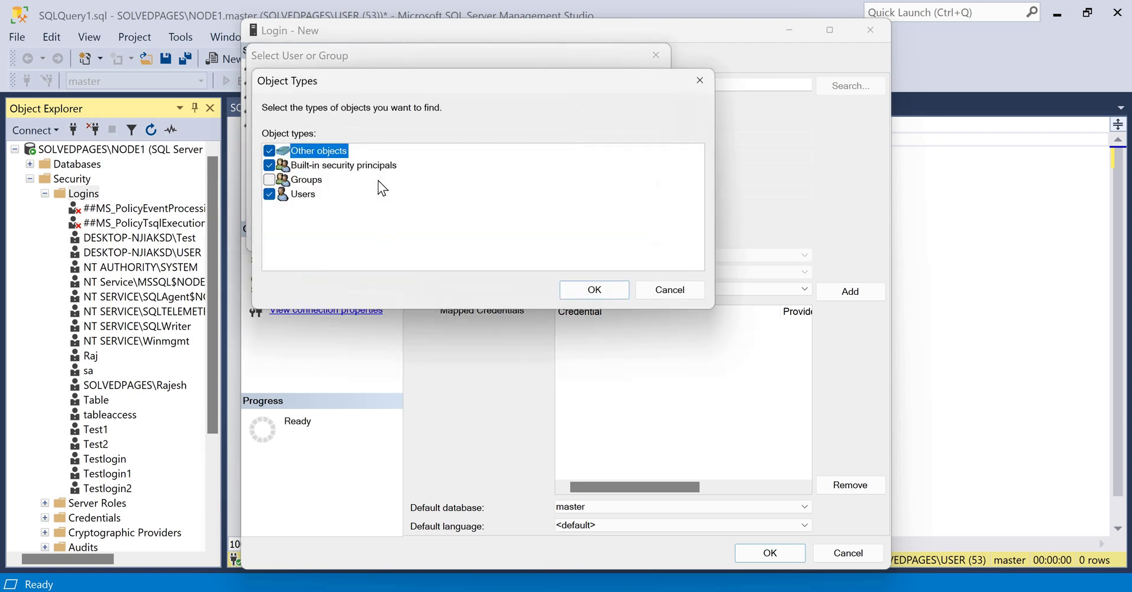
{"action": "left_click", "coordinate": [269, 180]}
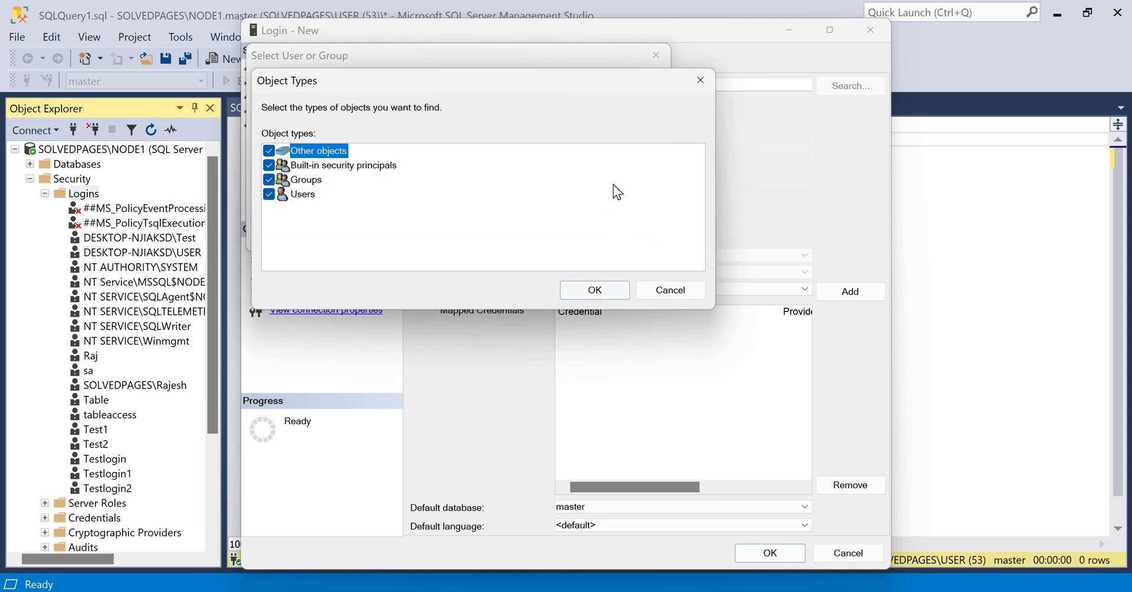
{"action": "key", "text": "Return"}
{"action": "key", "text": "alt+c"}
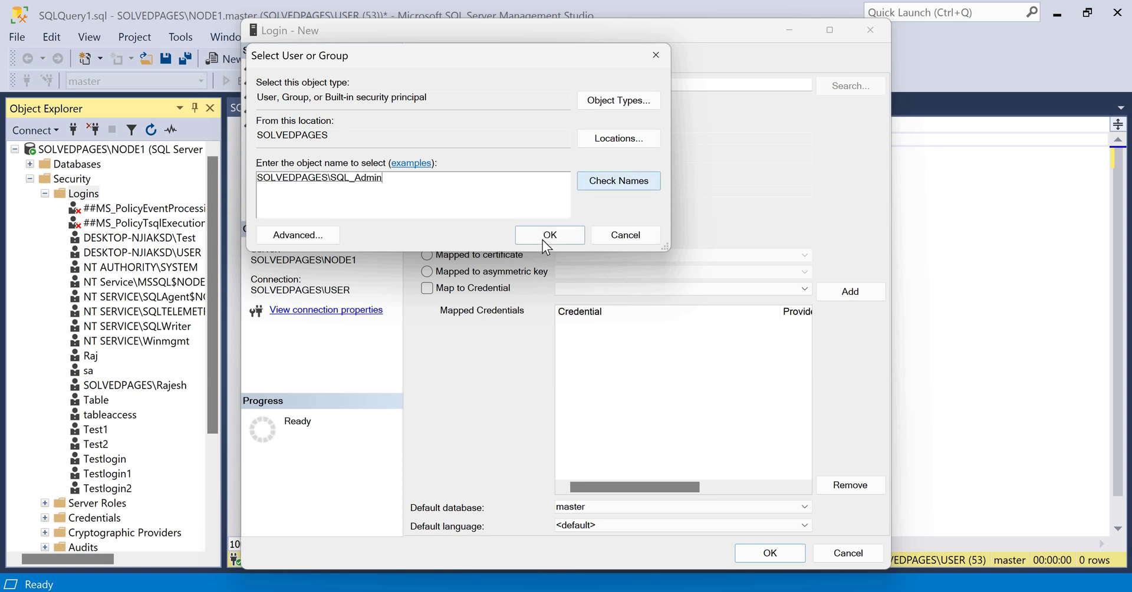
{"action": "key", "text": "Return"}
{"action": "key", "text": "Return"}
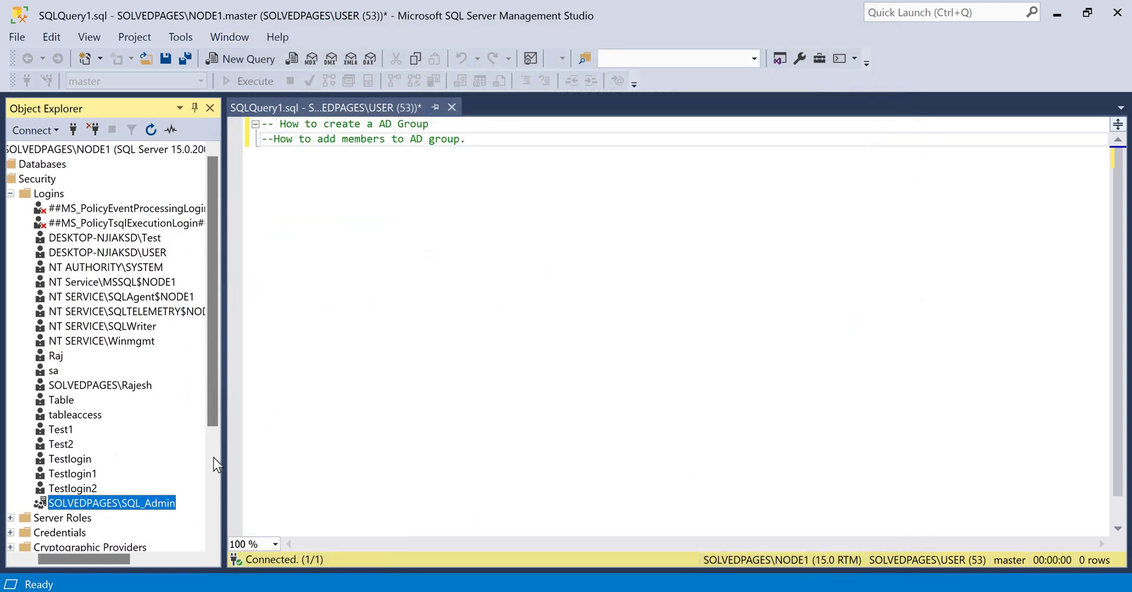
{"action": "scroll", "coordinate": [198, 365], "scroll_direction": "down", "scroll_amount": 2}
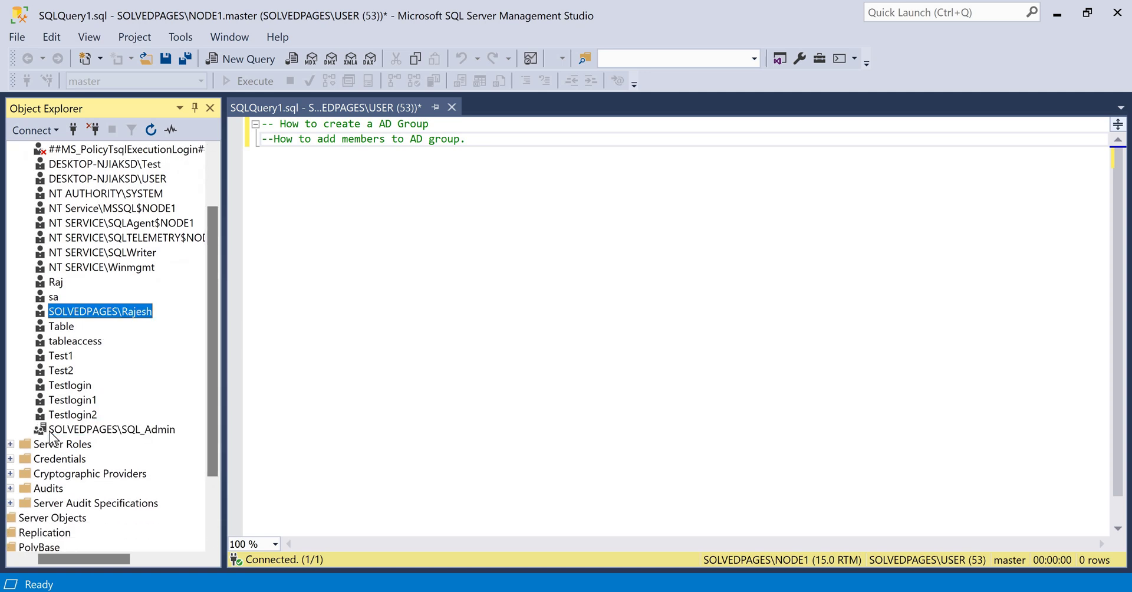
{"action": "left_click", "coordinate": [37, 424]}
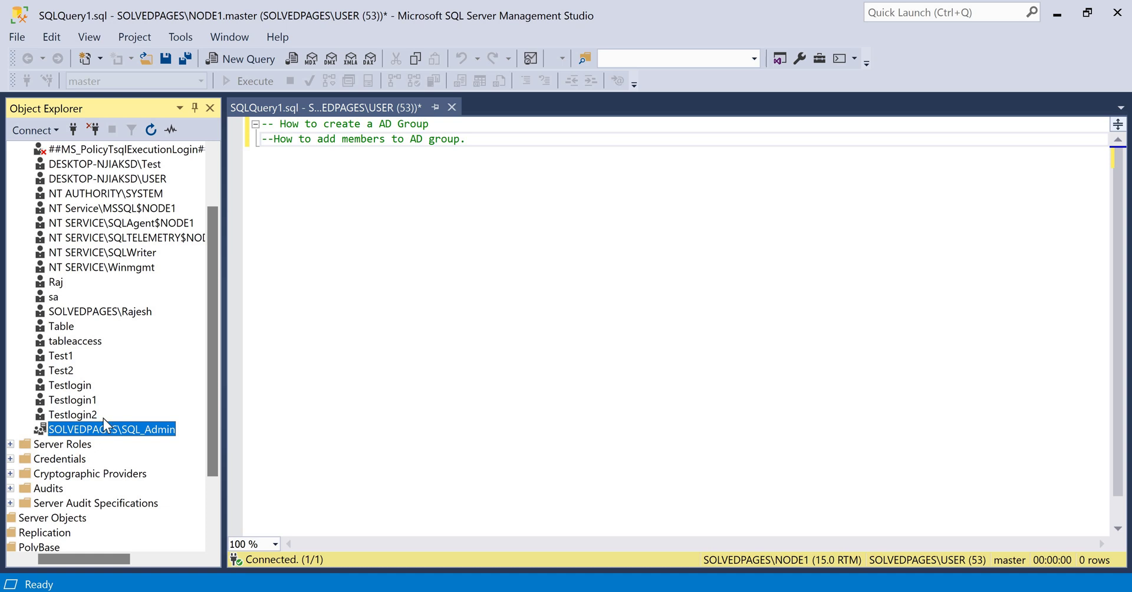
{"action": "left_click_drag", "start_coordinate": [106, 426], "coordinate": [108, 429]}
Below the comments in the query, leave blank lines and start the statement exec master.dbo.xp_logininfo
{"action": "left_click", "coordinate": [496, 136]}
{"action": "key", "text": "Return"}
{"action": "key", "text": "Return"}
{"action": "key", "text": "Return"}
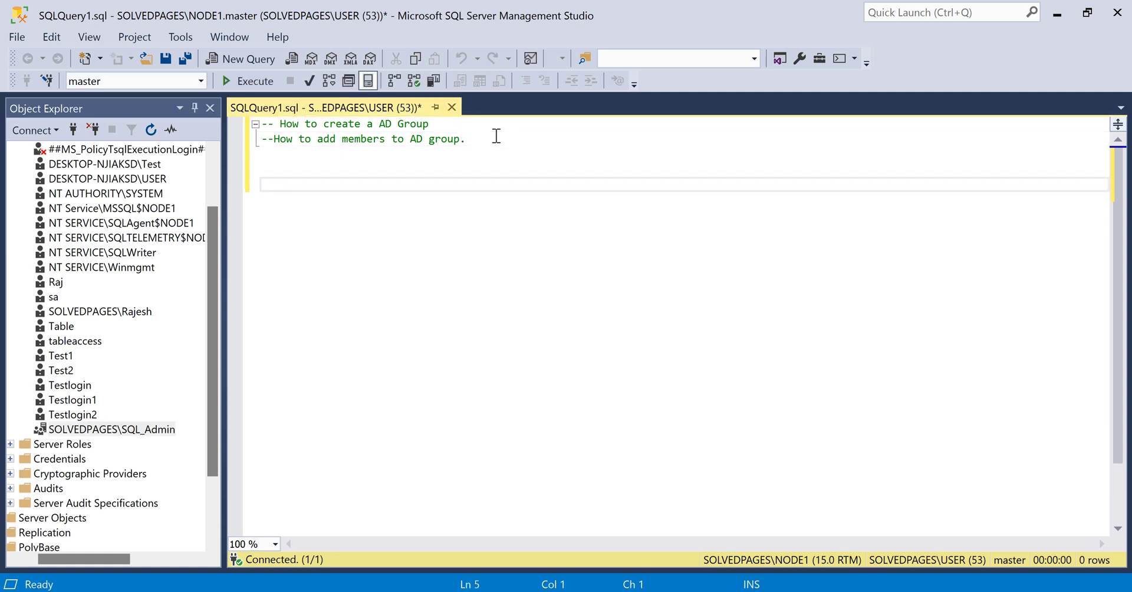
{"action": "type", "text": "exec master.db"}
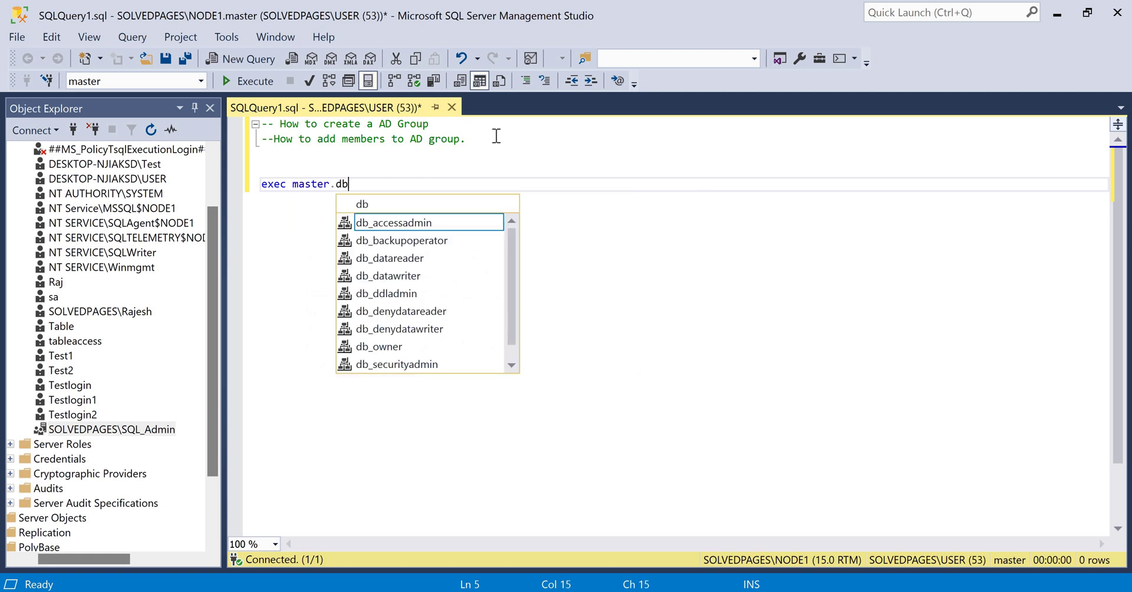
{"action": "type", "text": "o_xp"}
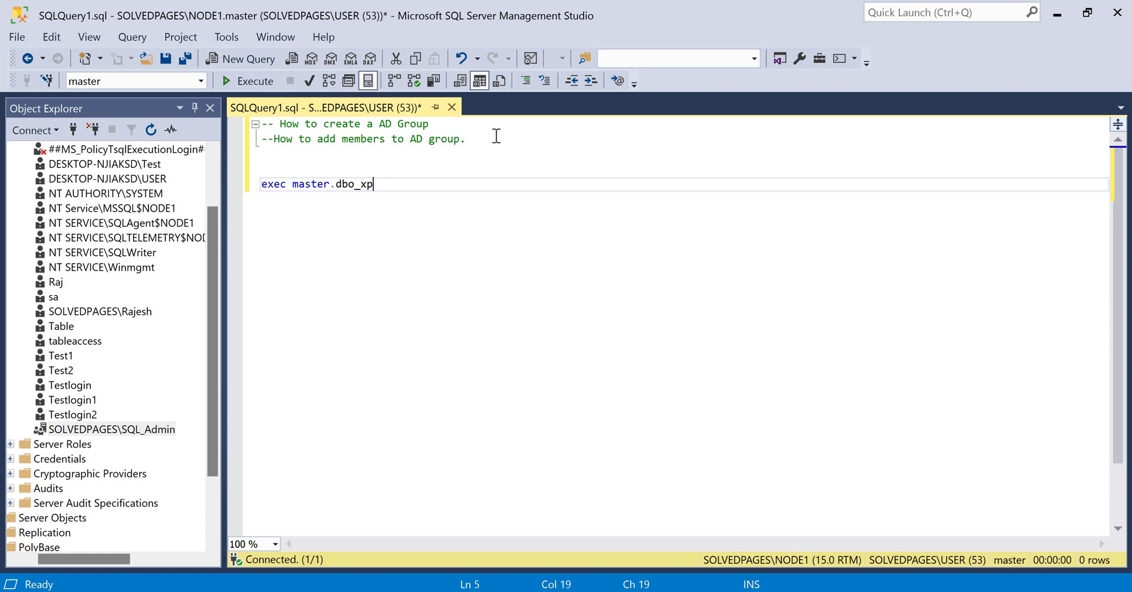
{"action": "key", "text": "BackSpace"}
{"action": "key", "text": "BackSpace"}
{"action": "key", "text": "BackSpace"}
{"action": "type", "text": ".x"}
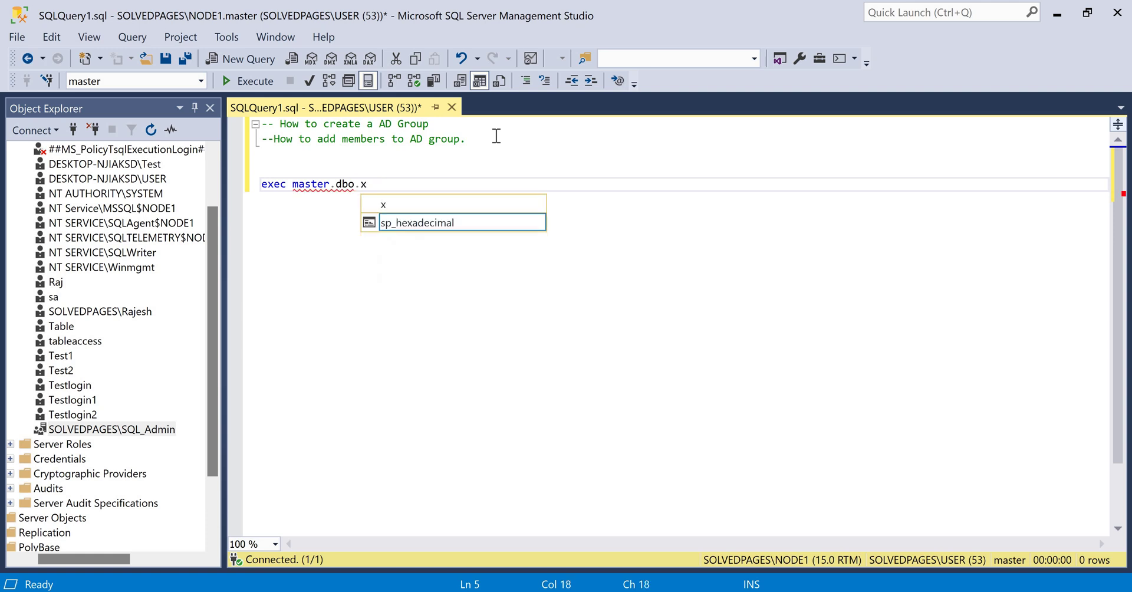
{"action": "type", "text": "p_logininfo'"}
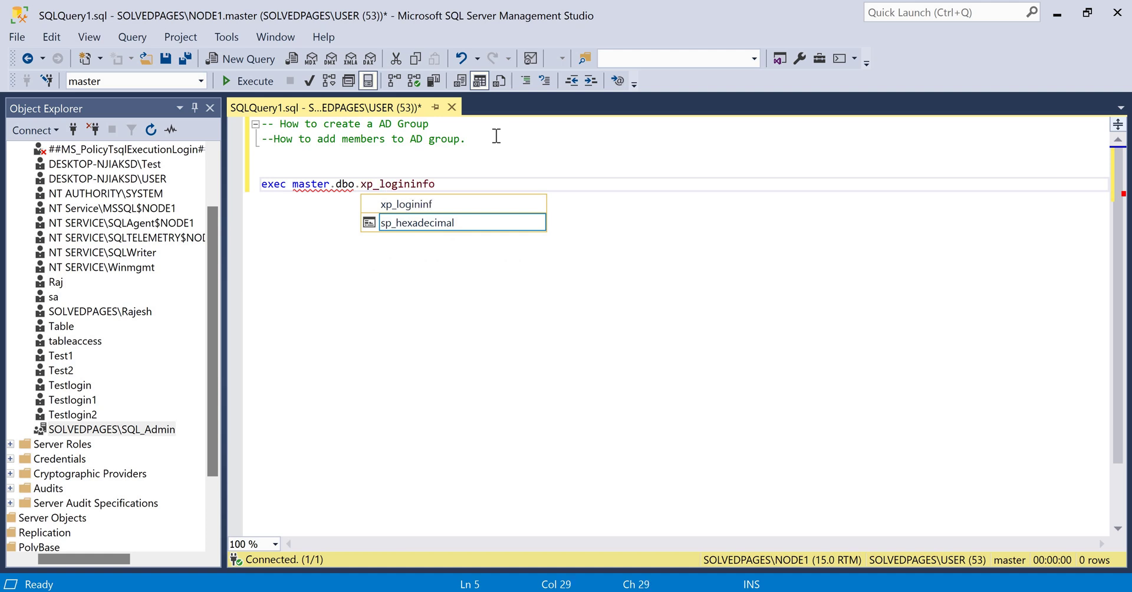
Give xp_logininfo the quoted group login 'SOLVEDPAGES\SQL_Admin' as its account argument
{"action": "key", "text": "BackSpace"}
{"action": "type", "text": "'"}
{"action": "left_click_drag", "start_coordinate": [416, 217], "coordinate": [446, 199]}
{"action": "key", "text": "End"}
{"action": "key", "text": "BackSpace"}
{"action": "key", "text": "Left"}
{"action": "key", "text": "Left"}
{"action": "key", "text": "Left"}
{"action": "key", "text": "Left"}
{"action": "key", "text": "Left"}
{"action": "key", "text": "Left"}
{"action": "key", "text": "Left"}
{"action": "key", "text": "Left"}
{"action": "key", "text": "Left"}
{"action": "key", "text": "Left"}
{"action": "key", "text": "Left"}
{"action": "key", "text": "Left"}
{"action": "key", "text": "Left"}
{"action": "key", "text": "Left"}
{"action": "key", "text": "Left"}
{"action": "key", "text": "Left"}
{"action": "key", "text": "Left"}
{"action": "key", "text": "Left"}
{"action": "key", "text": "Left"}
{"action": "key", "text": "Left"}
{"action": "key", "text": "BackSpace"}
{"action": "key", "text": "BackSpace"}
{"action": "key", "text": "Right"}
{"action": "key", "text": "Right"}
{"action": "key", "text": "Right"}
{"action": "key", "text": "Right"}
{"action": "key", "text": "Right"}
{"action": "key", "text": "Right"}
{"action": "key", "text": "Right"}
{"action": "key", "text": "Right"}
{"action": "key", "text": "Right"}
{"action": "key", "text": "Right"}
{"action": "key", "text": "Right"}
{"action": "key", "text": "Right"}
{"action": "key", "text": "Right"}
{"action": "key", "text": "Right"}
{"action": "key", "text": "Right"}
{"action": "key", "text": "Right"}
{"action": "key", "text": "Right"}
{"action": "key", "text": "Right"}
{"action": "key", "text": "Right"}
{"action": "key", "text": "Right"}
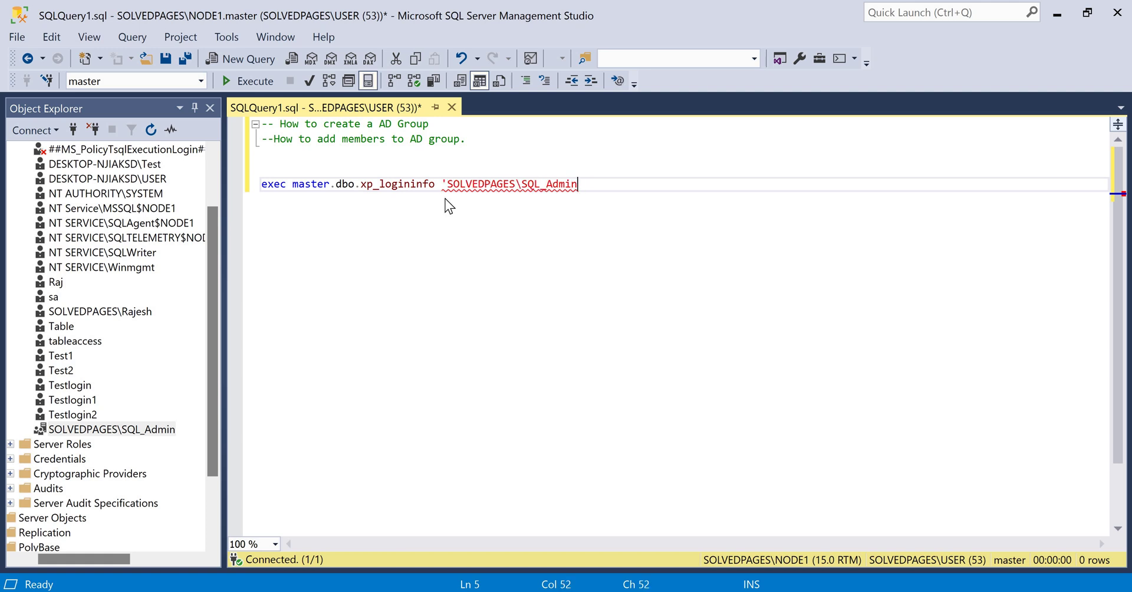
{"action": "type", "text": "'"}
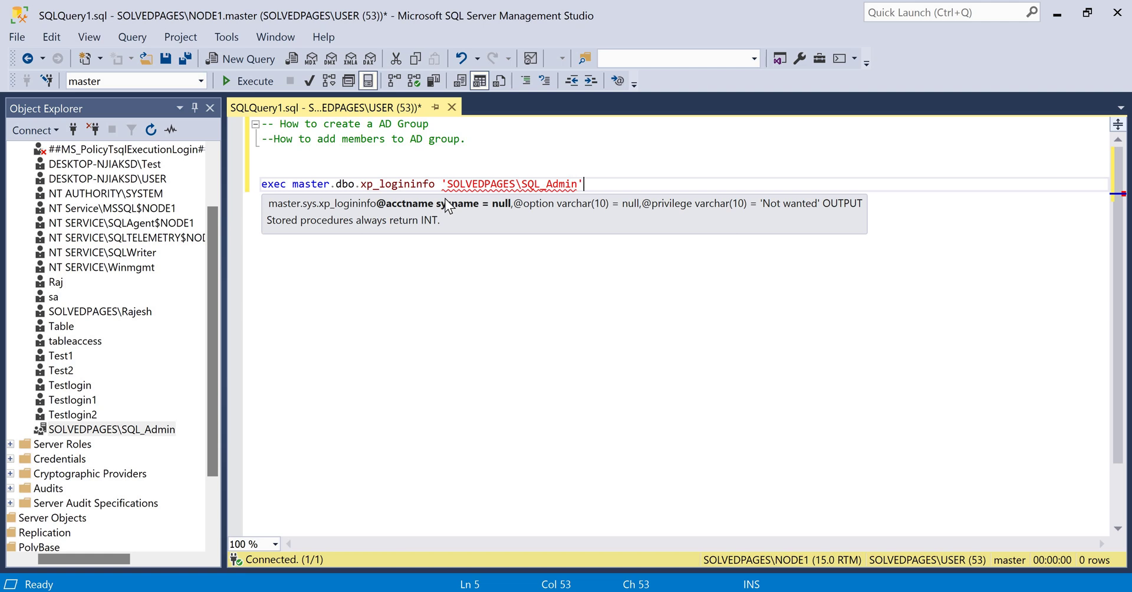
Add 'members' as the second argument of the statement, execute it and check the returned account name
{"action": "type", "text": " ,"}
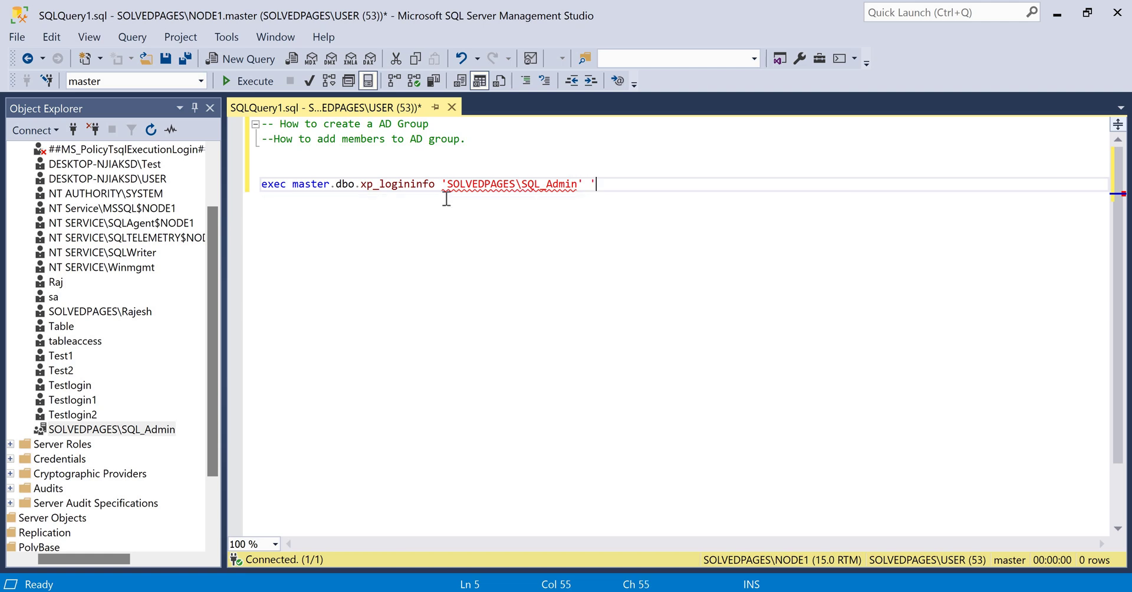
{"action": "type", "text": " 'members'"}
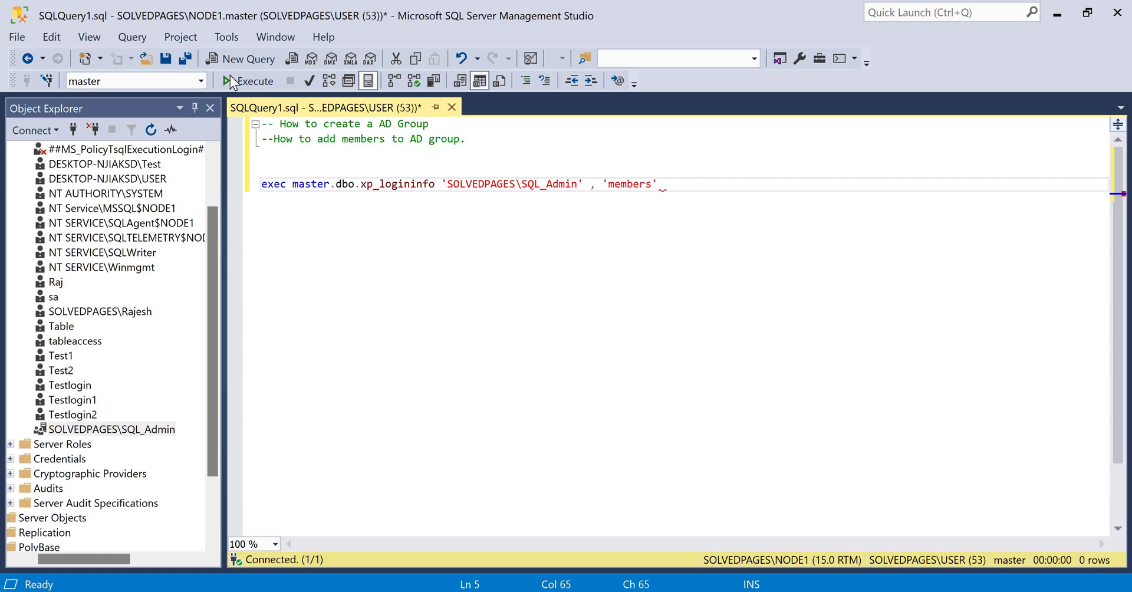
{"action": "key", "text": "shift+Home"}
{"action": "key", "text": "F5"}
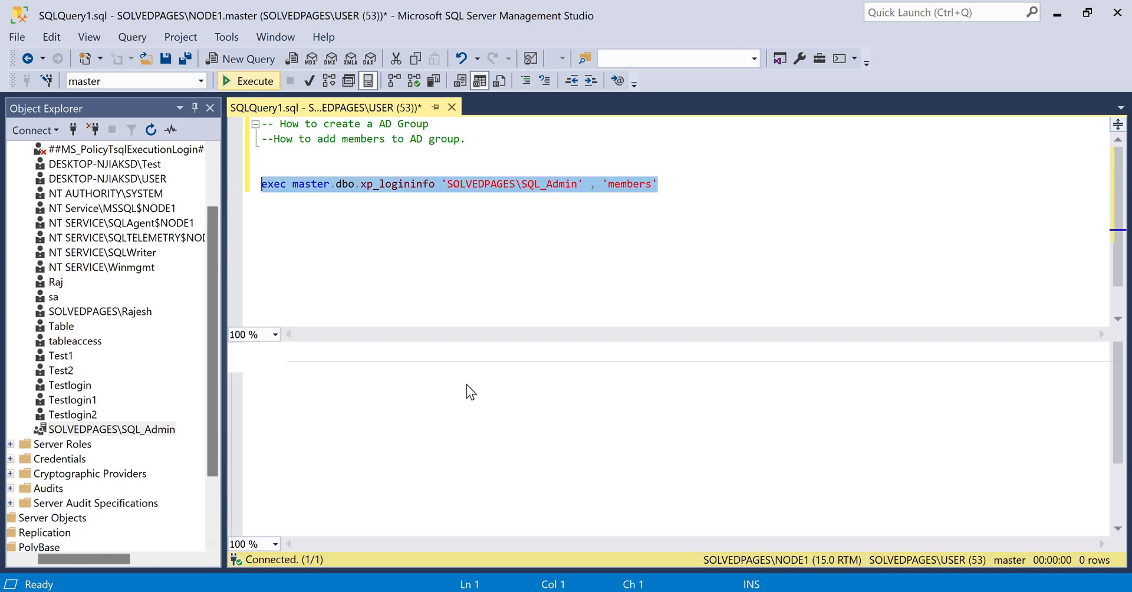
{"action": "left_click", "coordinate": [344, 384]}
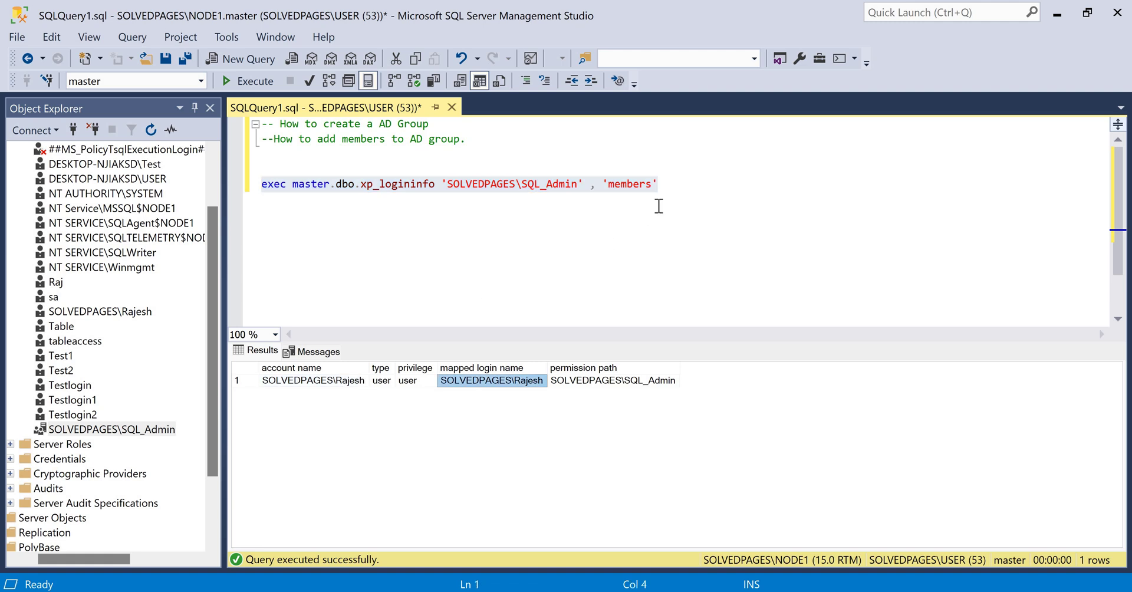
Below the first statement, write a second exec master.dbo.xp_logininfo call with the group member's quoted solvedpages account as its only argument
{"action": "left_click", "coordinate": [677, 184]}
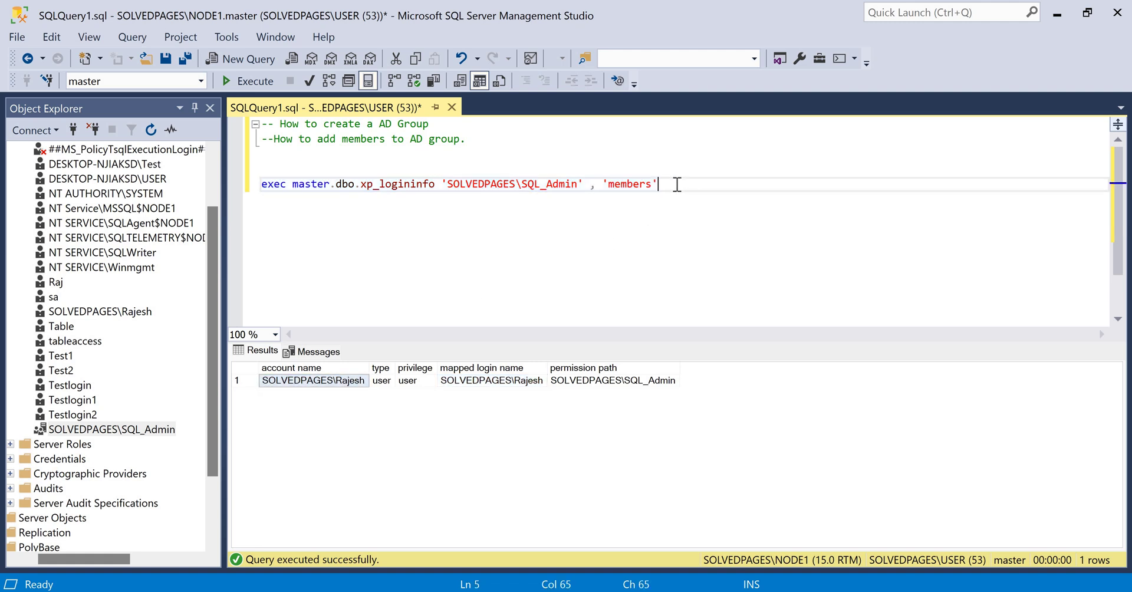
{"action": "key", "text": "Return"}
{"action": "key", "text": "Return"}
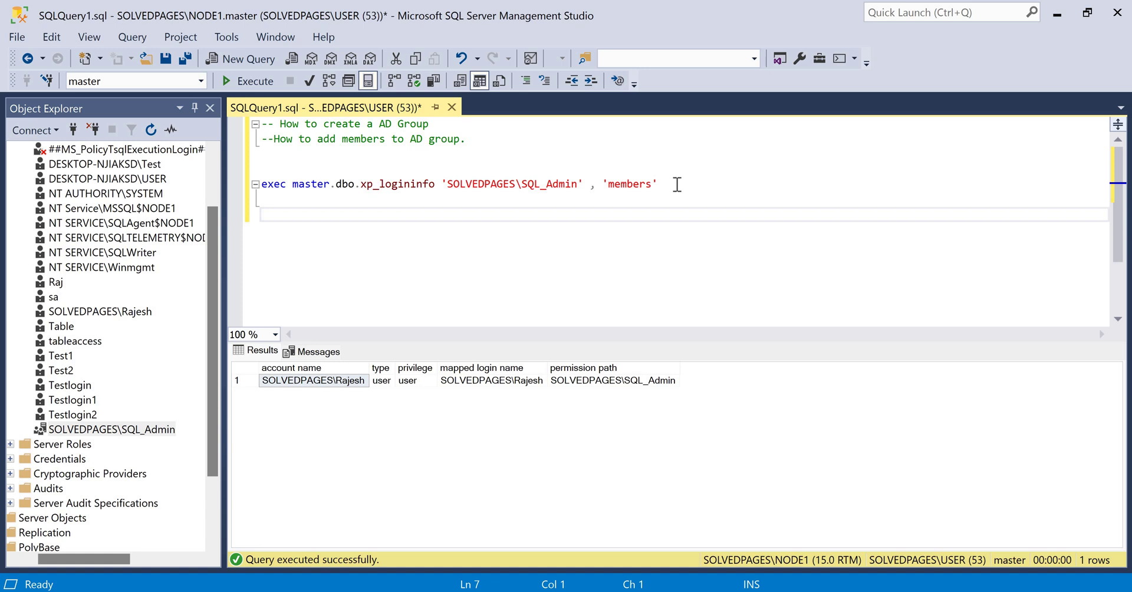
{"action": "type", "text": "exec master"}
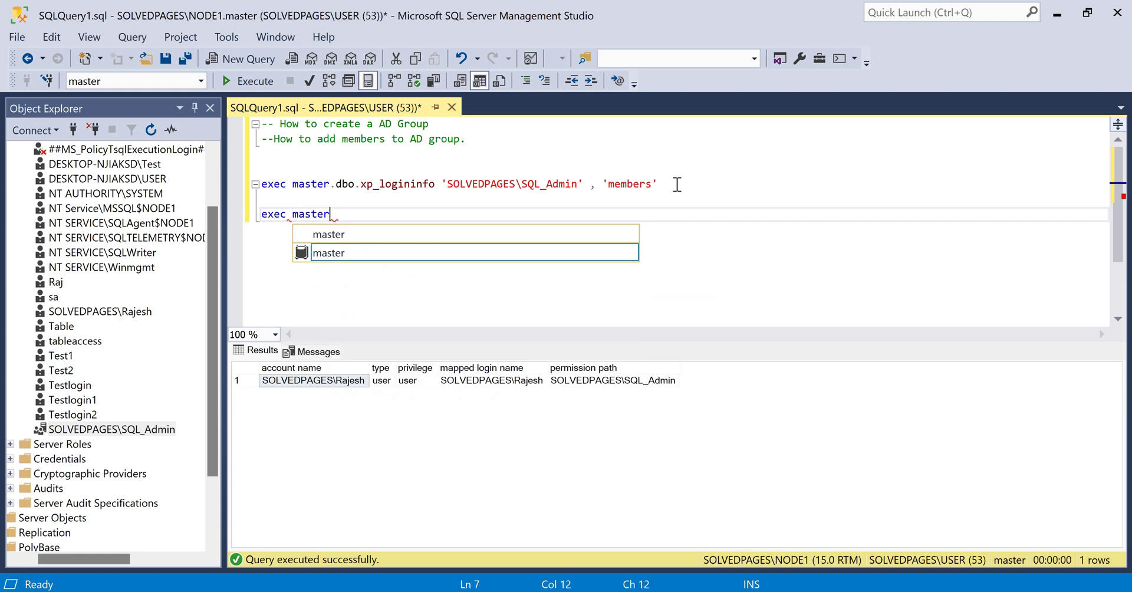
{"action": "type", "text": ".dbo.xp_logininfo"}
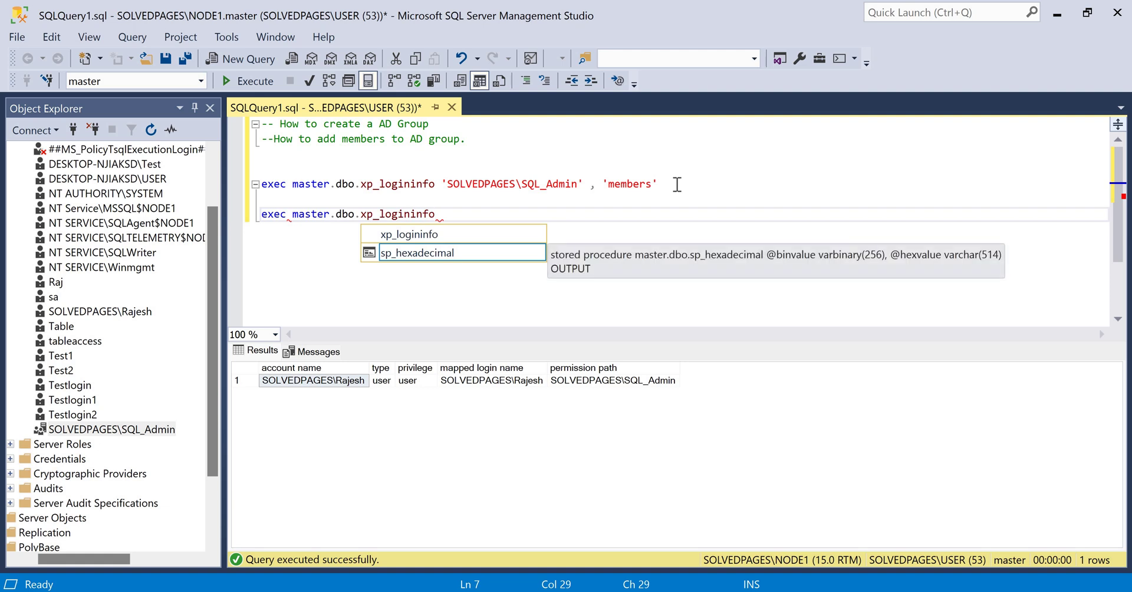
{"action": "type", "text": " '"}
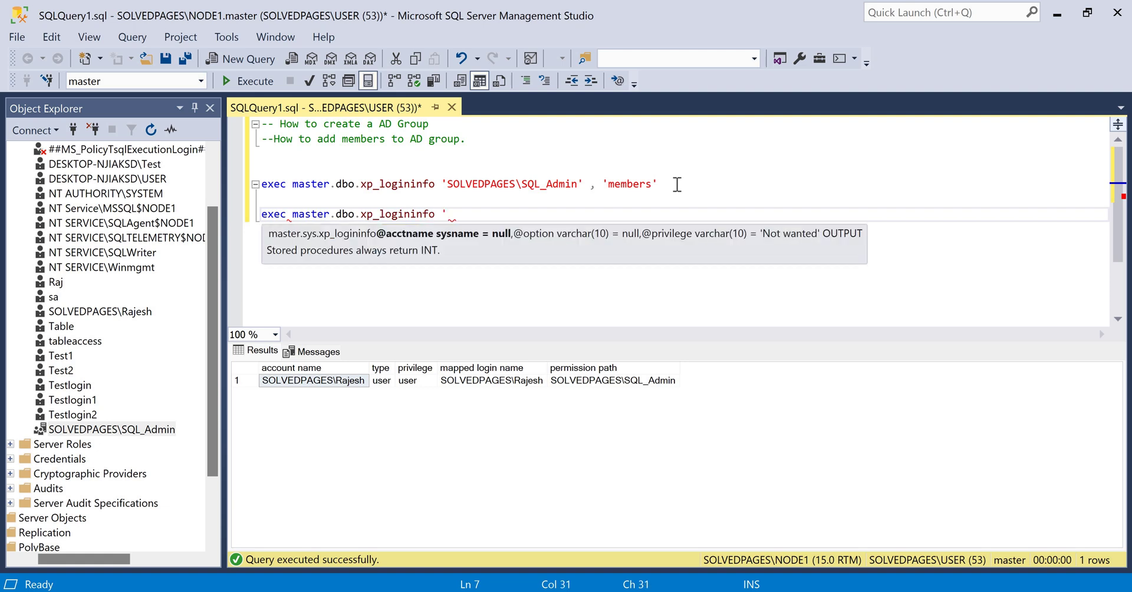
{"action": "type", "text": "solvedpages"}
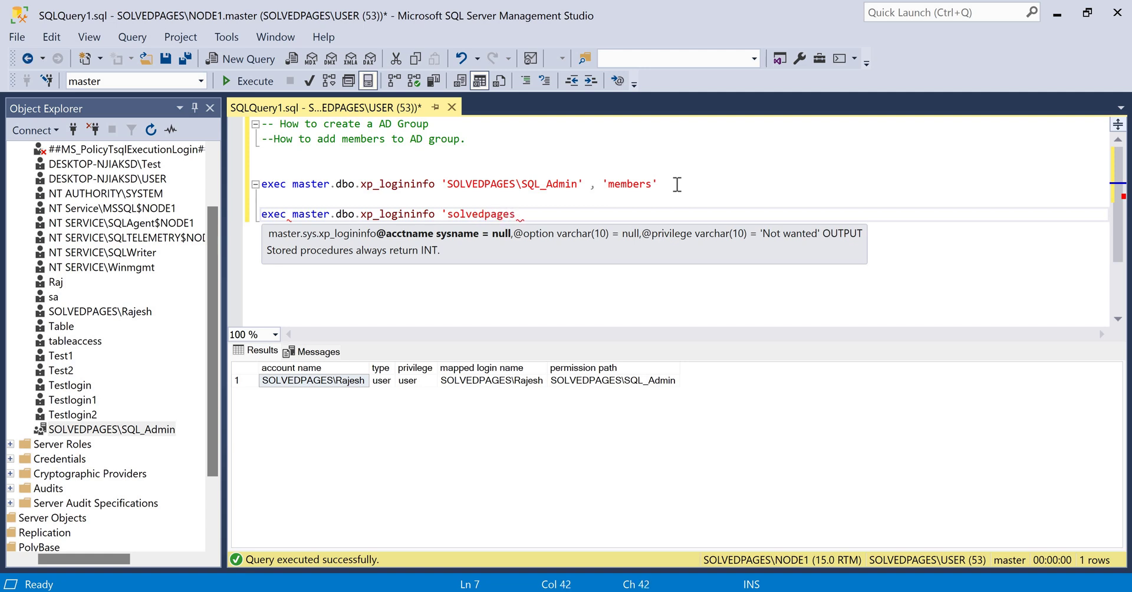
{"action": "type", "text": "\\rajesh'"}
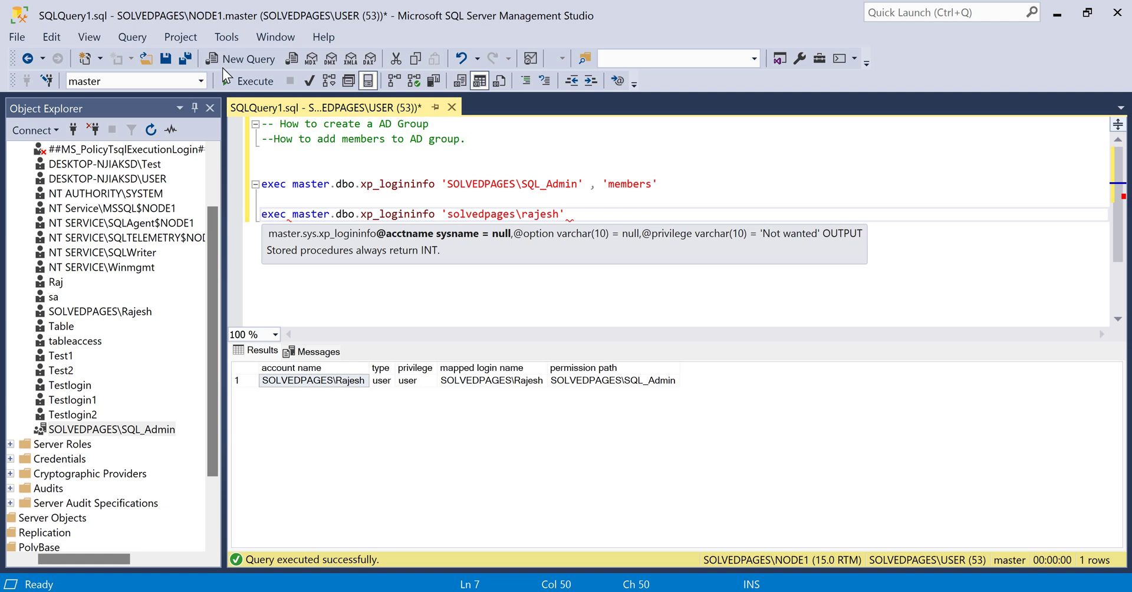
Execute only the second xp_logininfo statement and check the account name in its result
{"action": "key", "text": "shift+Home"}
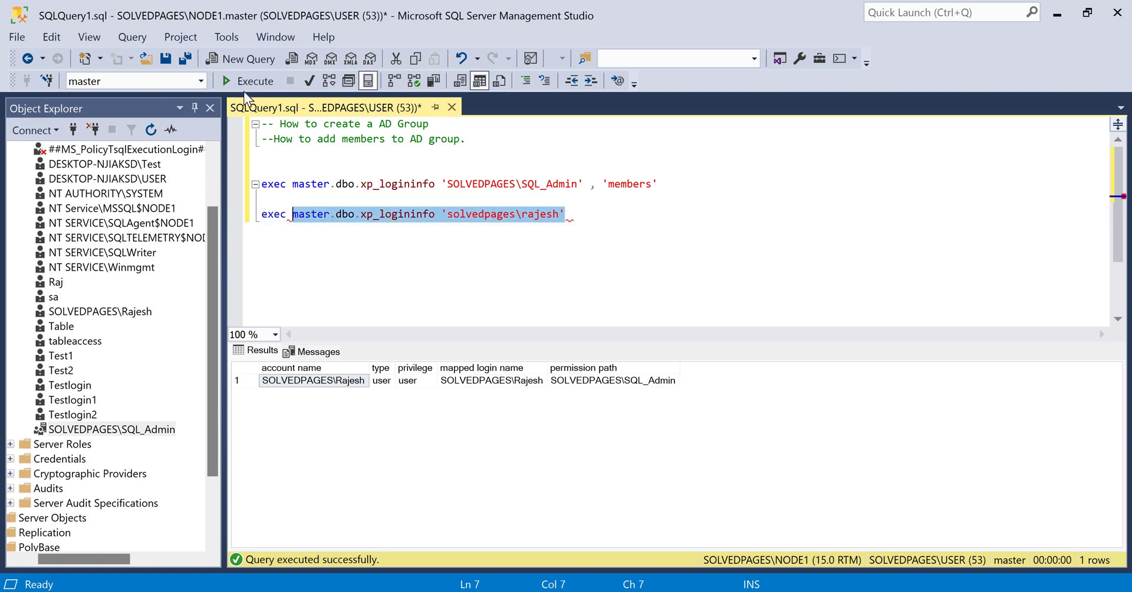
{"action": "key", "text": "F5"}
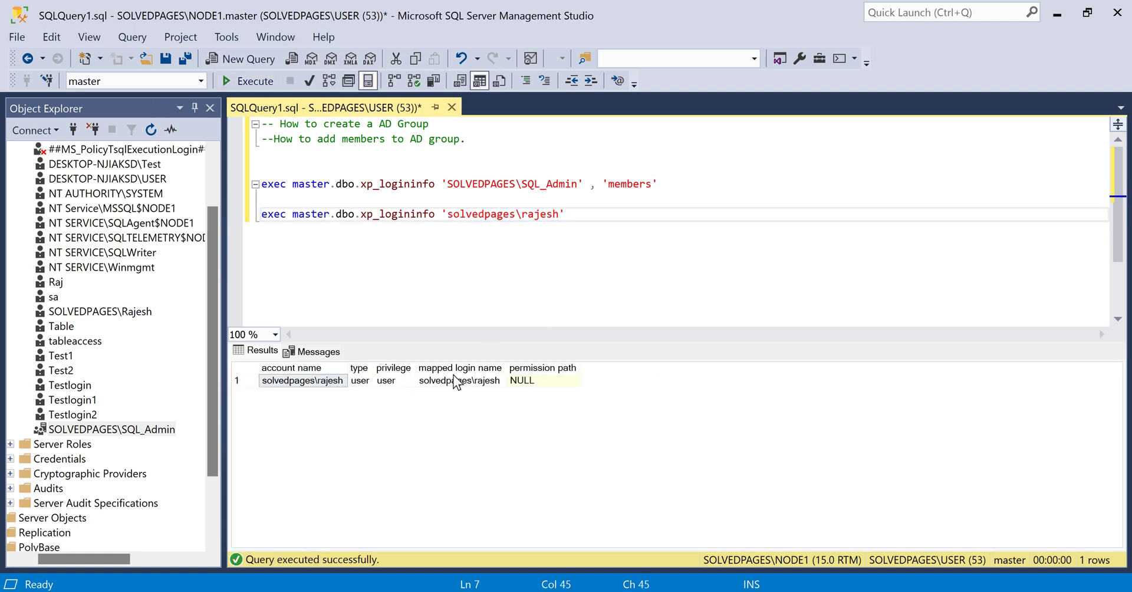
{"action": "left_click", "coordinate": [324, 381]}
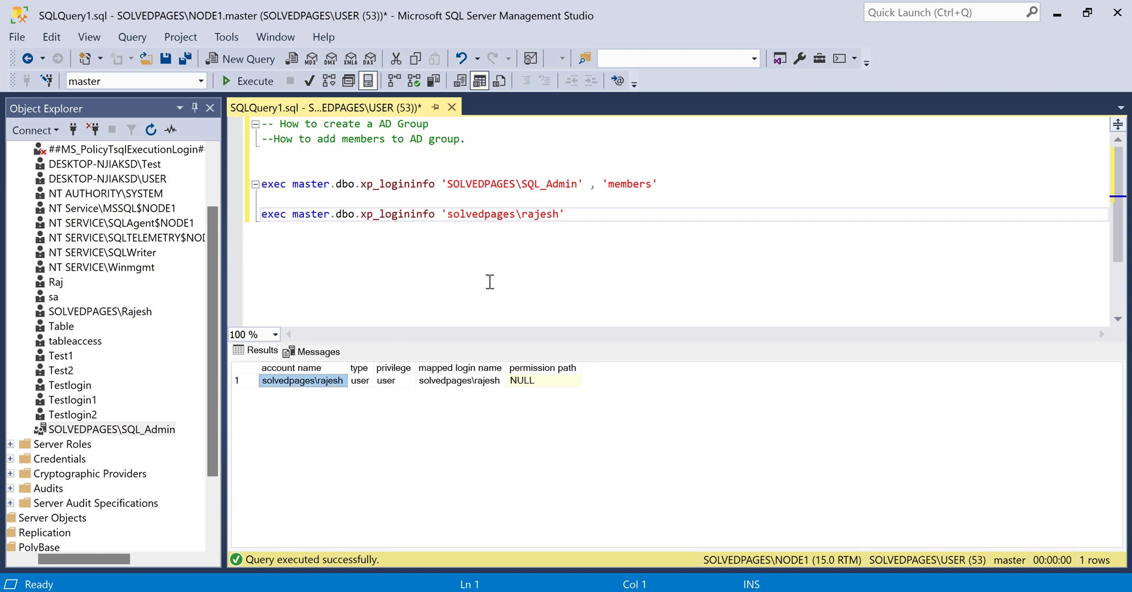
{"action": "left_click", "coordinate": [491, 214]}
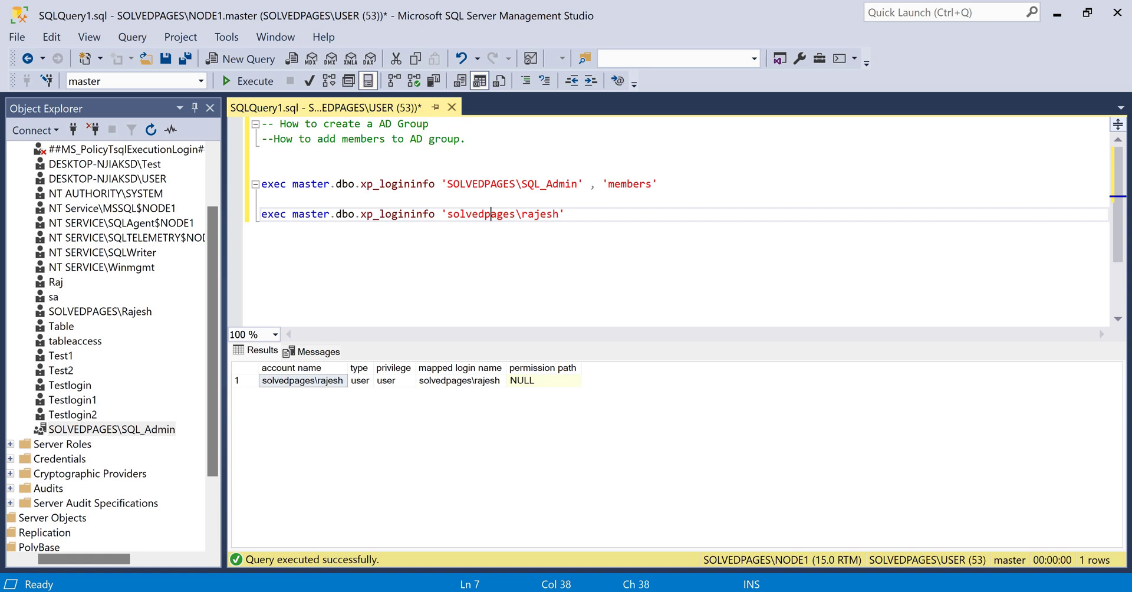
Switch to Computer Management and create local user User1 with a confirmed password and no required password change at next logon
{"action": "key", "text": "alt+Tab"}
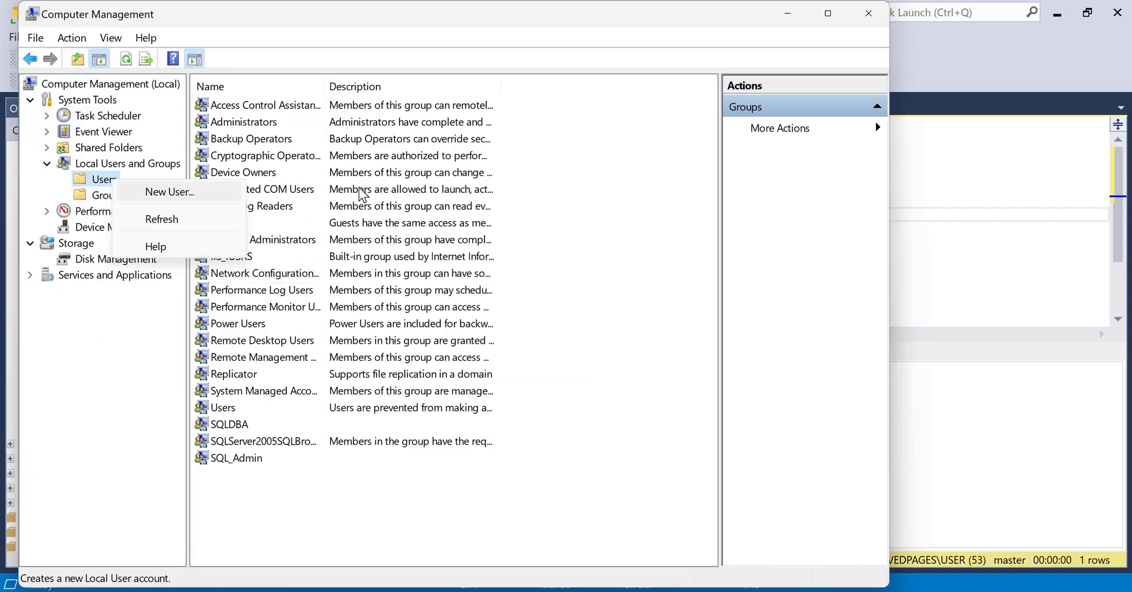
{"action": "left_click", "coordinate": [162, 191]}
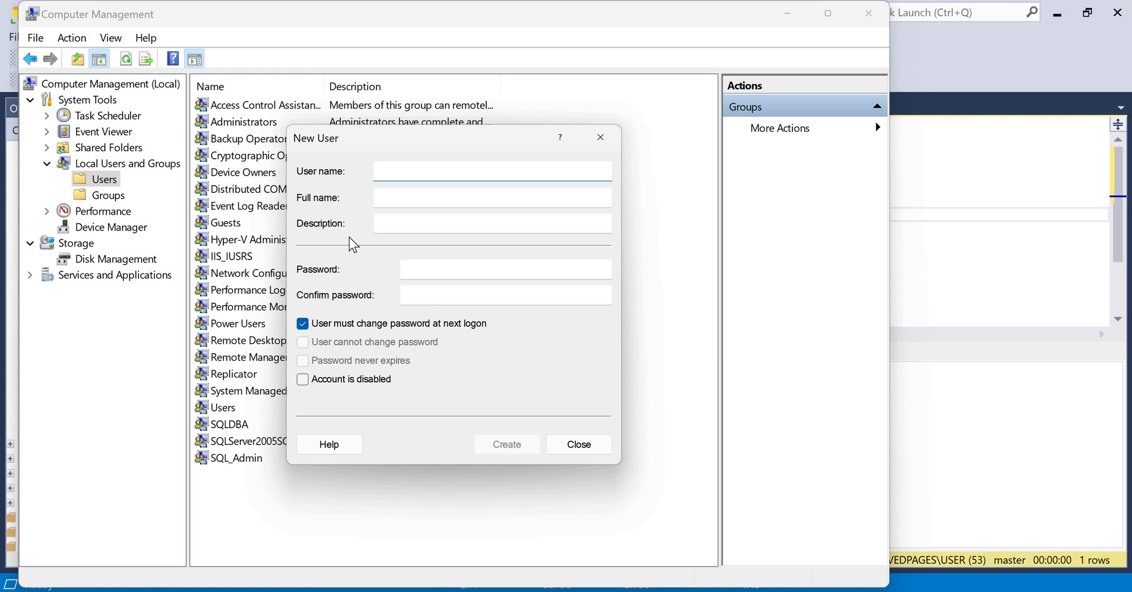
{"action": "left_click", "coordinate": [303, 324]}
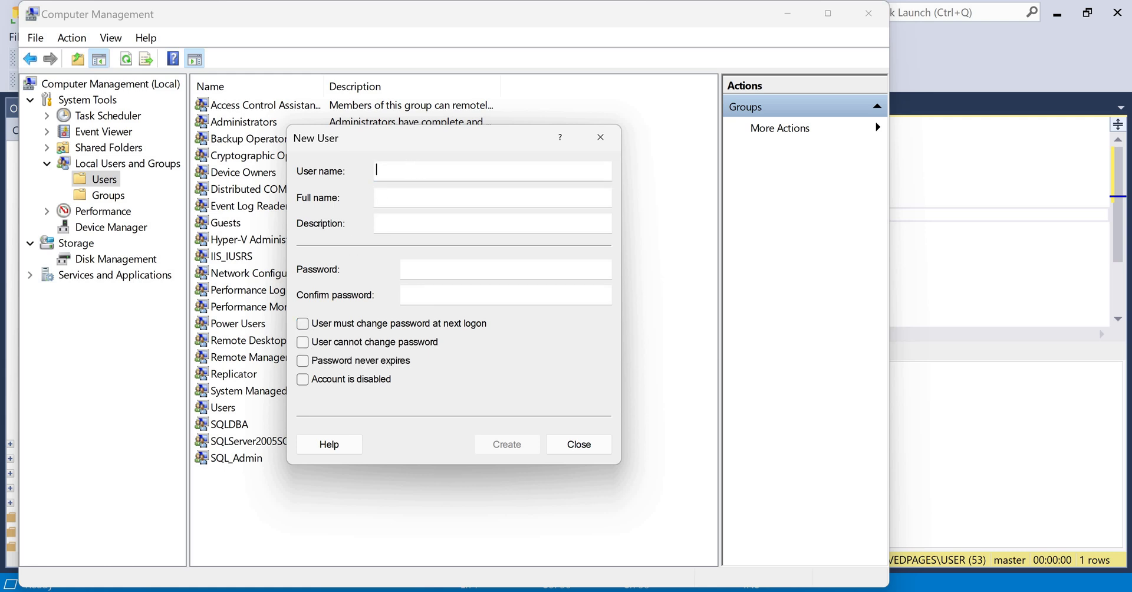
{"action": "type", "text": "User1"}
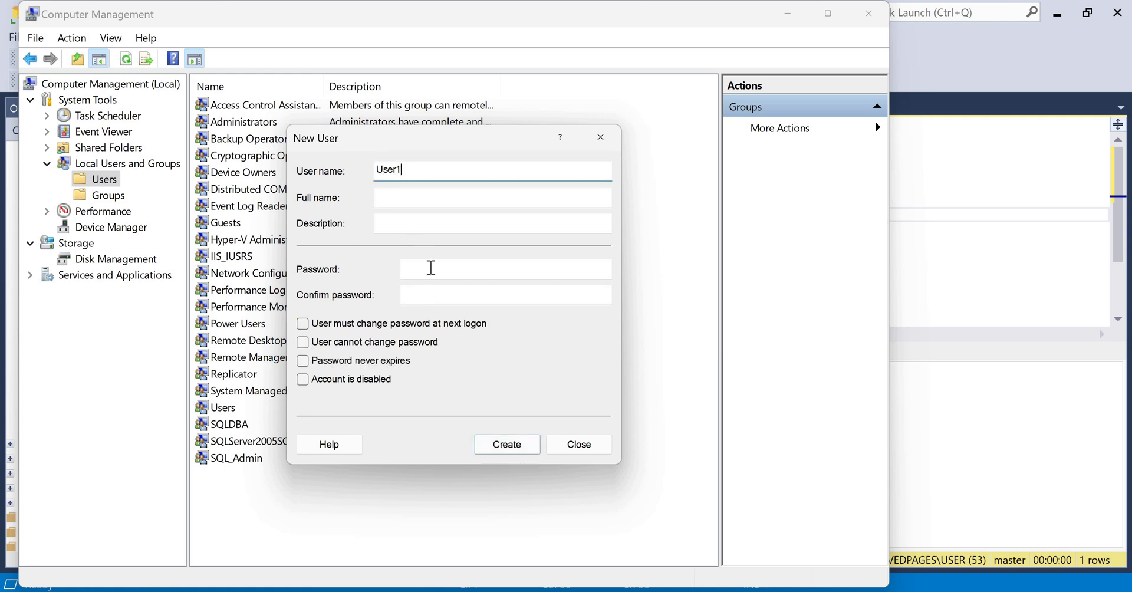
{"action": "left_click", "coordinate": [424, 269]}
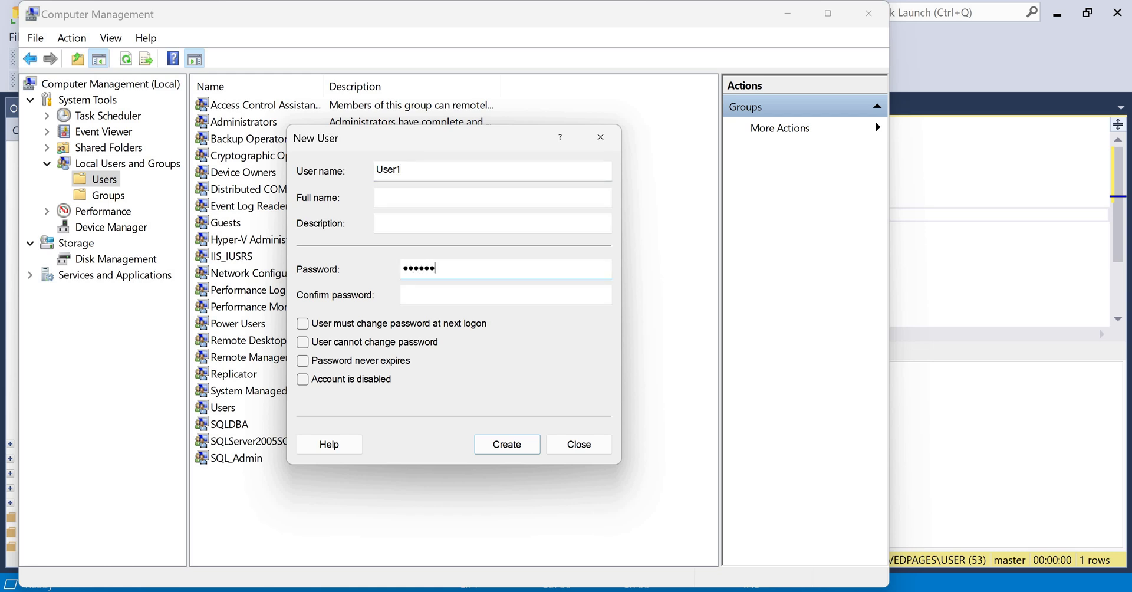
{"action": "type", "text": "•••••••"}
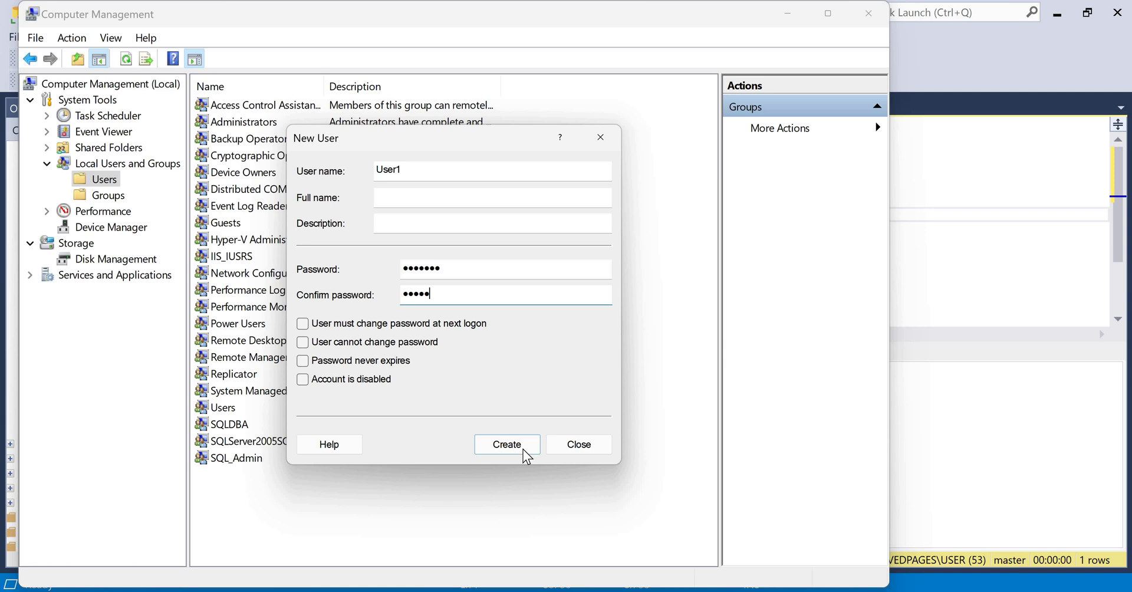
{"action": "key", "text": "Return"}
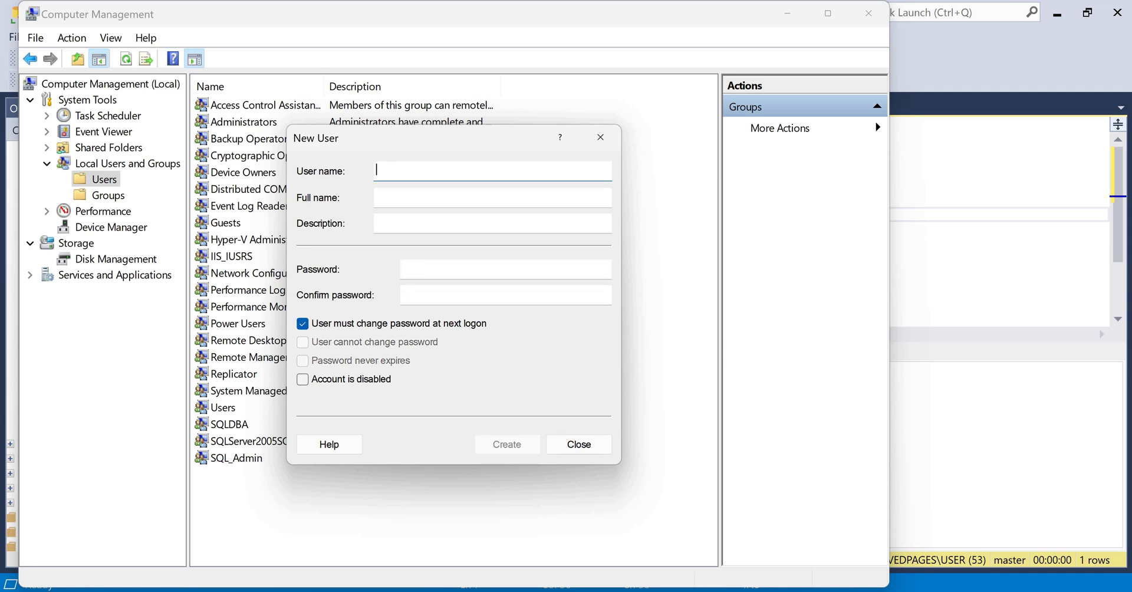
Create a second local user, User2, with a confirmed password and no required password change at next logon, and close the New User dialog
{"action": "type", "text": "User2"}
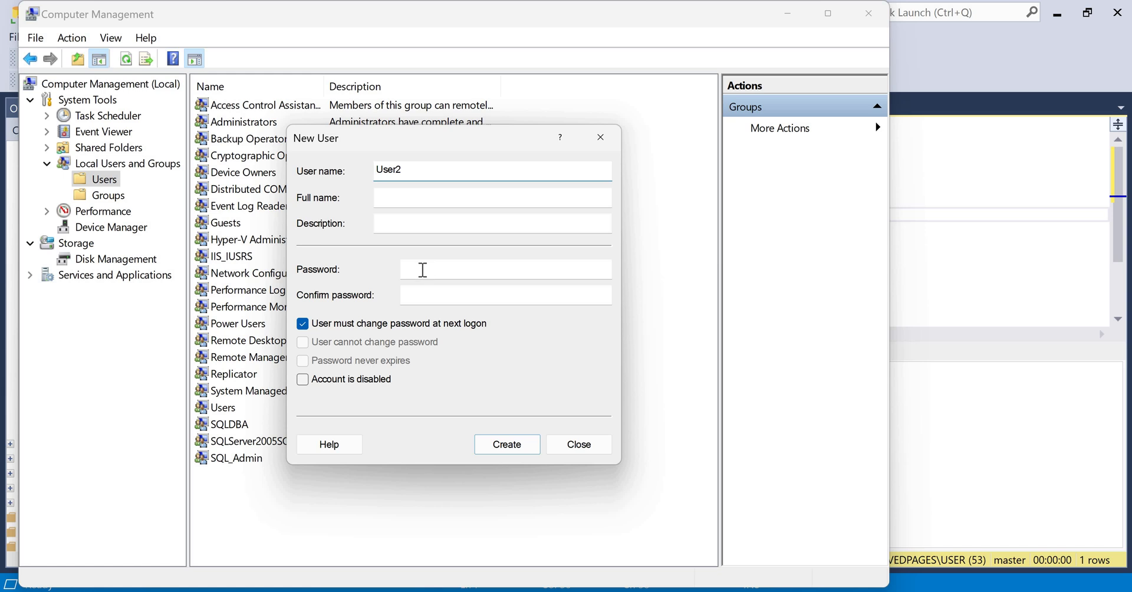
{"action": "left_click", "coordinate": [304, 324]}
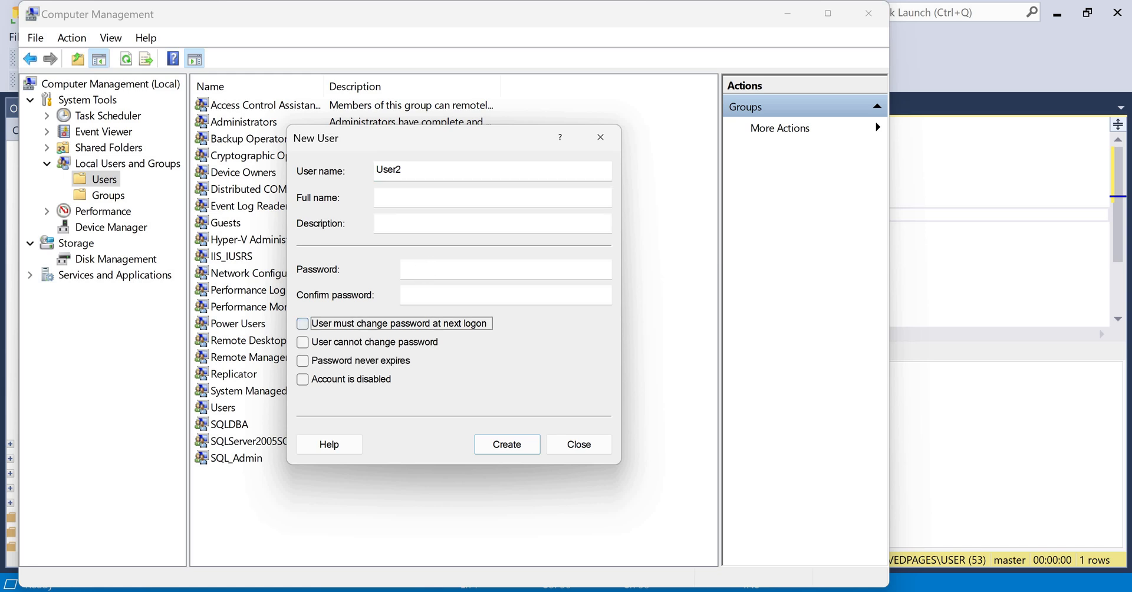
{"action": "left_click", "coordinate": [426, 269]}
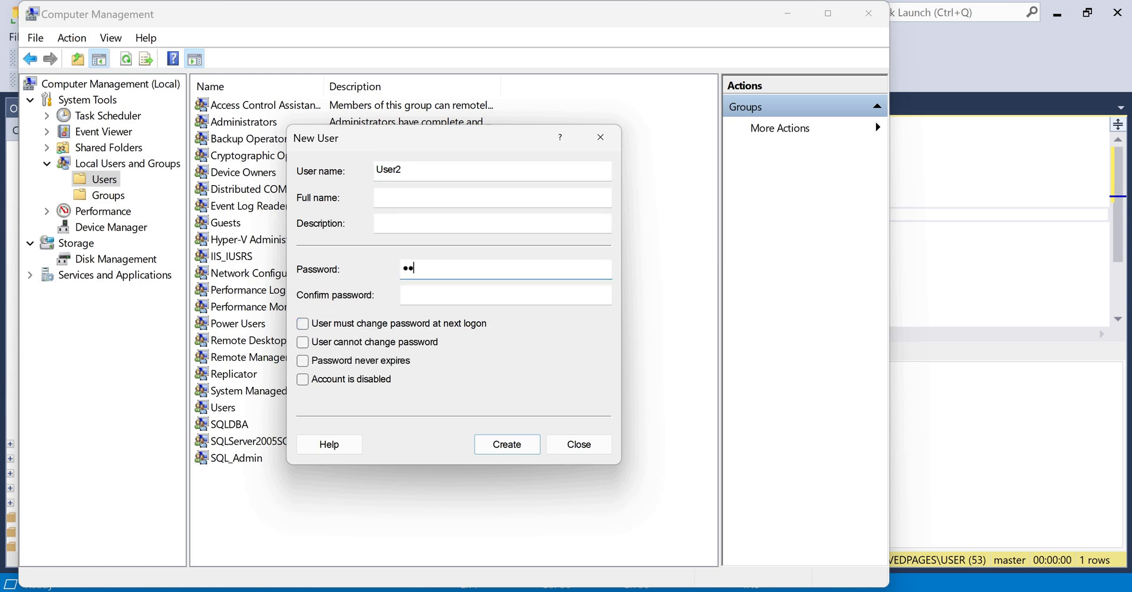
{"action": "key", "text": "BackSpace"}
{"action": "key", "text": "BackSpace"}
{"action": "key", "text": "BackSpace"}
{"action": "key", "text": "BackSpace"}
{"action": "key", "text": "BackSpace"}
{"action": "key", "text": "Tab"}
{"action": "type", "text": "*****"}
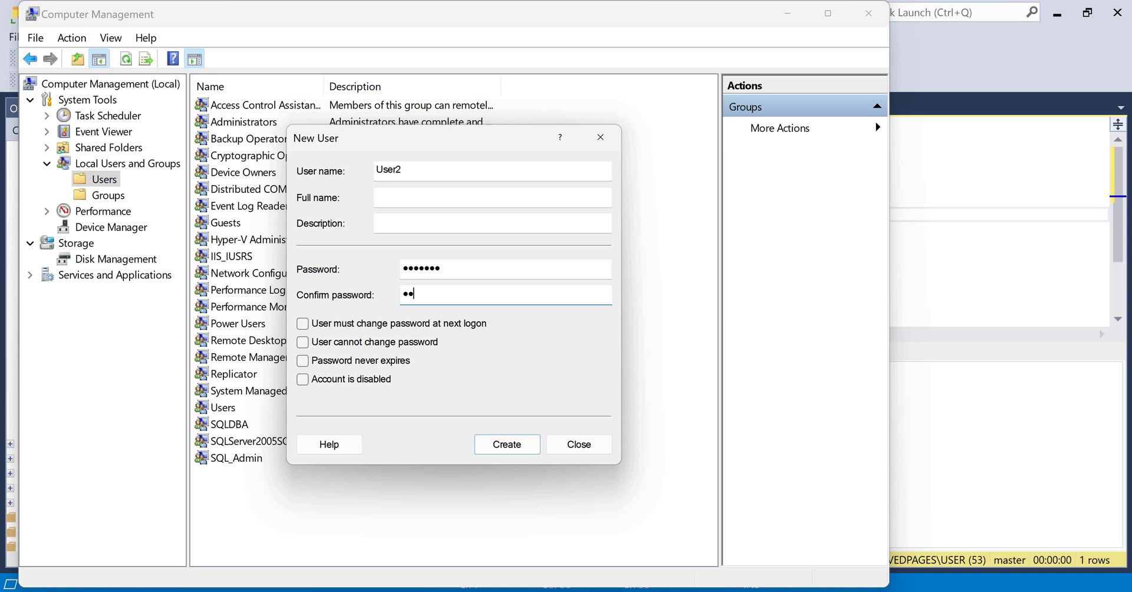
{"action": "type", "text": "***"}
{"action": "key", "text": "Return"}
{"action": "key", "text": "Escape"}
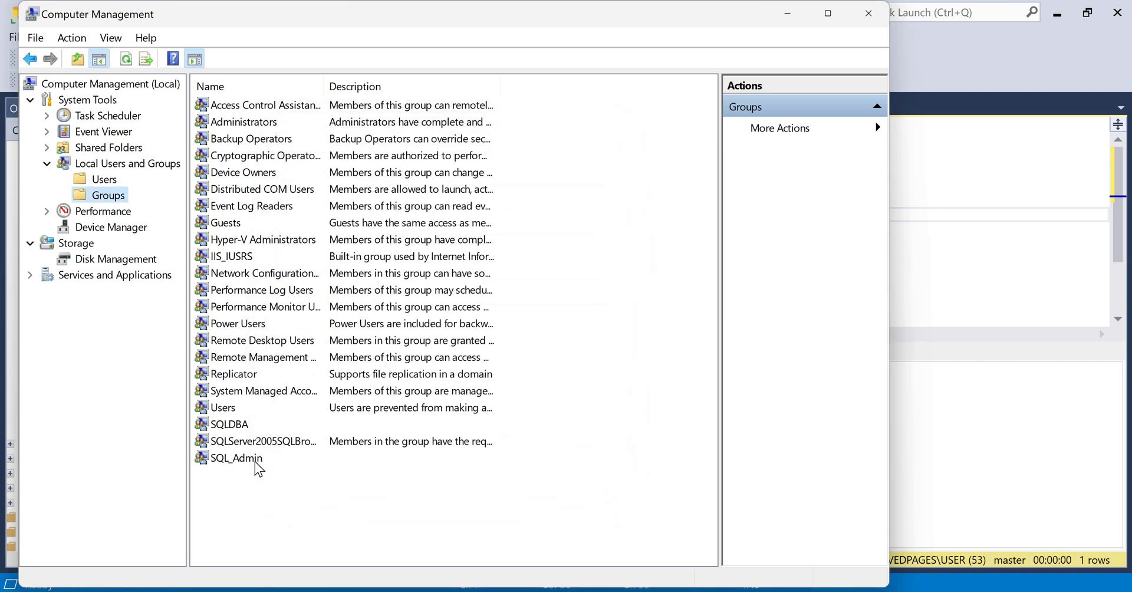
Open the properties of the SQL_Admin group and add local user User1 as a member, verifying the name
{"action": "right_click", "coordinate": [257, 461]}
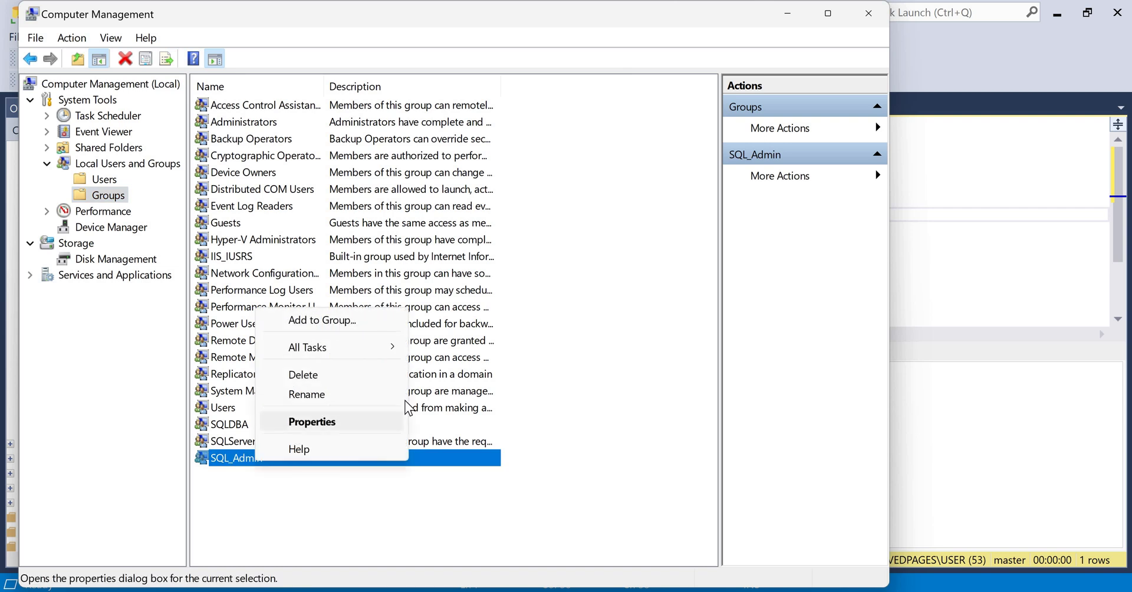
{"action": "left_click", "coordinate": [361, 424]}
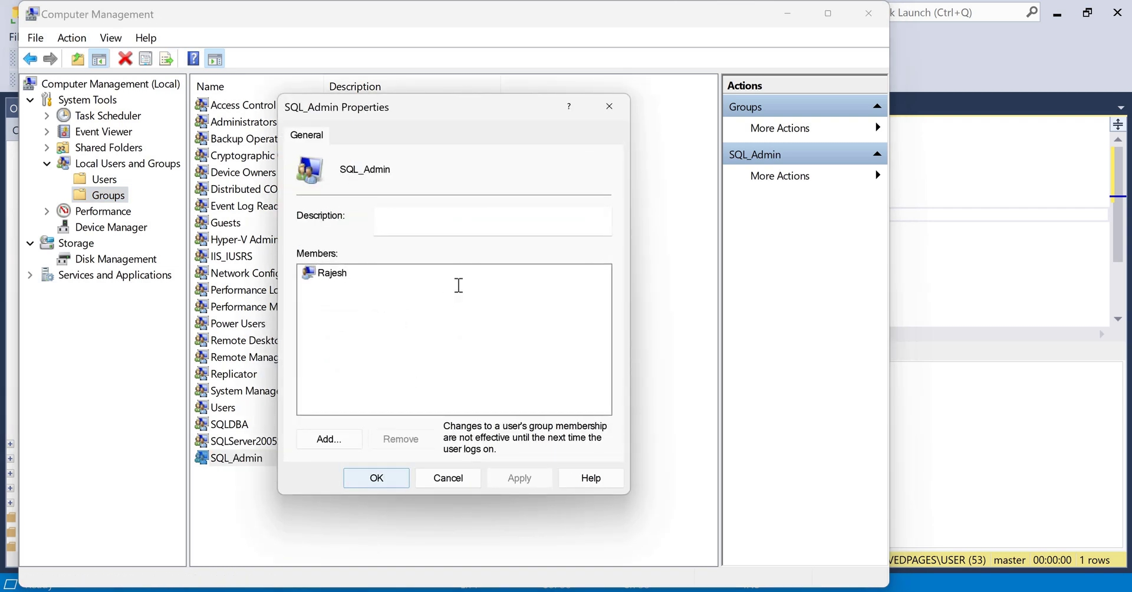
{"action": "left_click", "coordinate": [328, 436]}
{"action": "type", "text": "user1"}
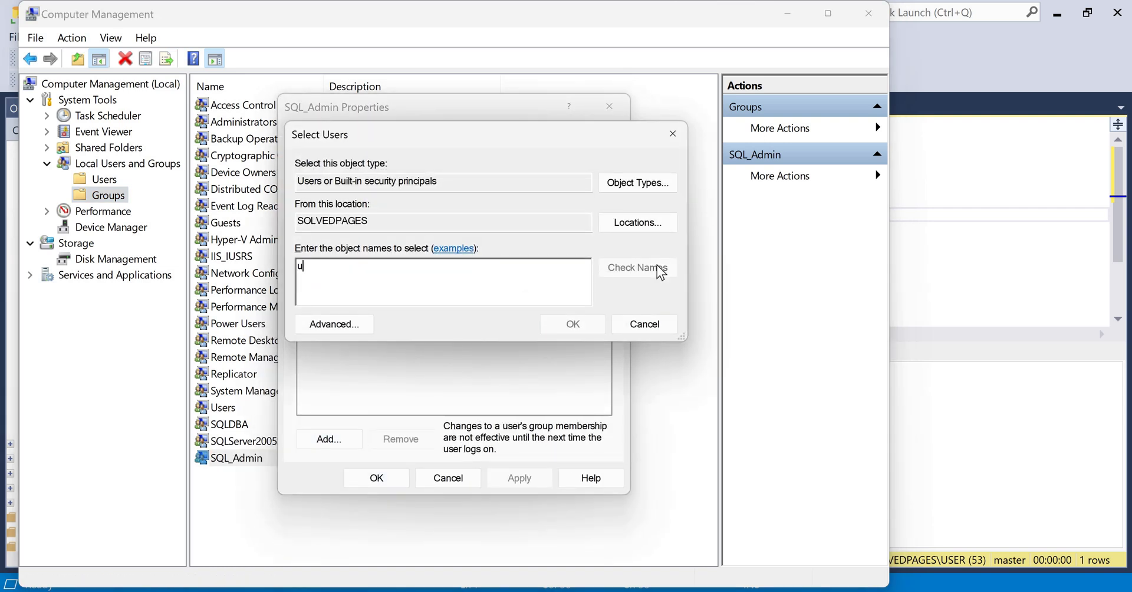
{"action": "key", "text": "ctrl+k"}
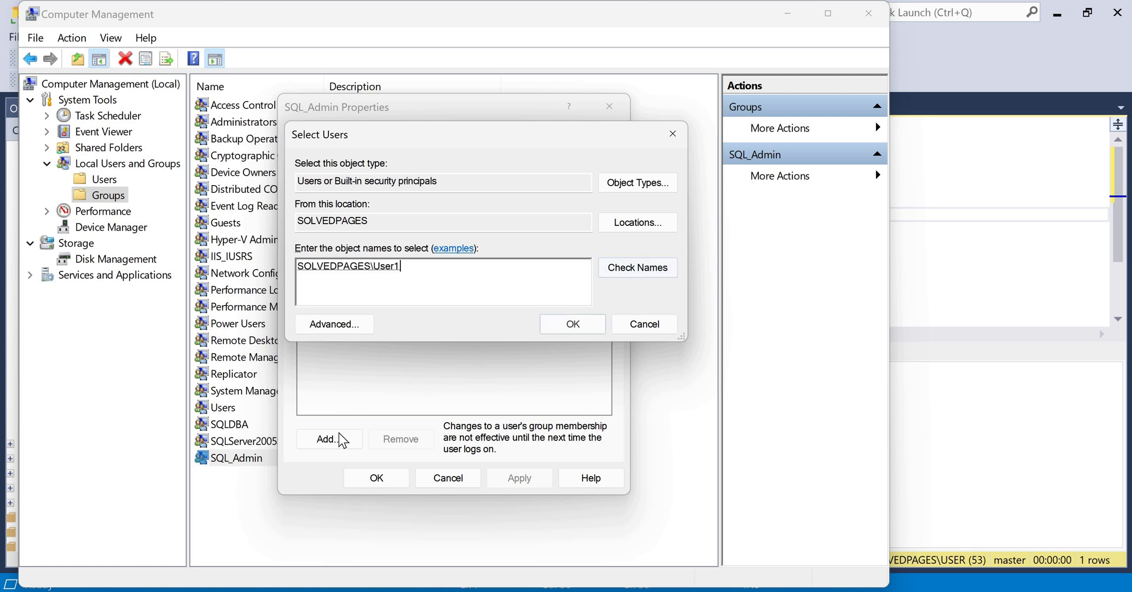
{"action": "key", "text": "Return"}
Add User2 to the SQL_Admin group with its name verified, and save the group's membership changes
{"action": "left_click", "coordinate": [329, 439]}
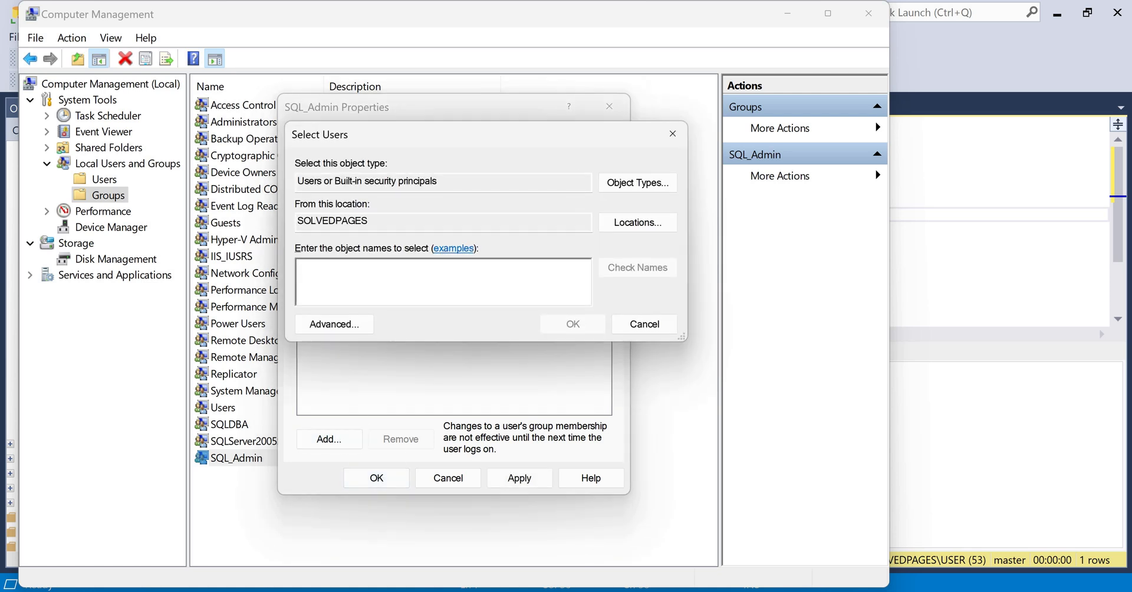
{"action": "type", "text": "user"}
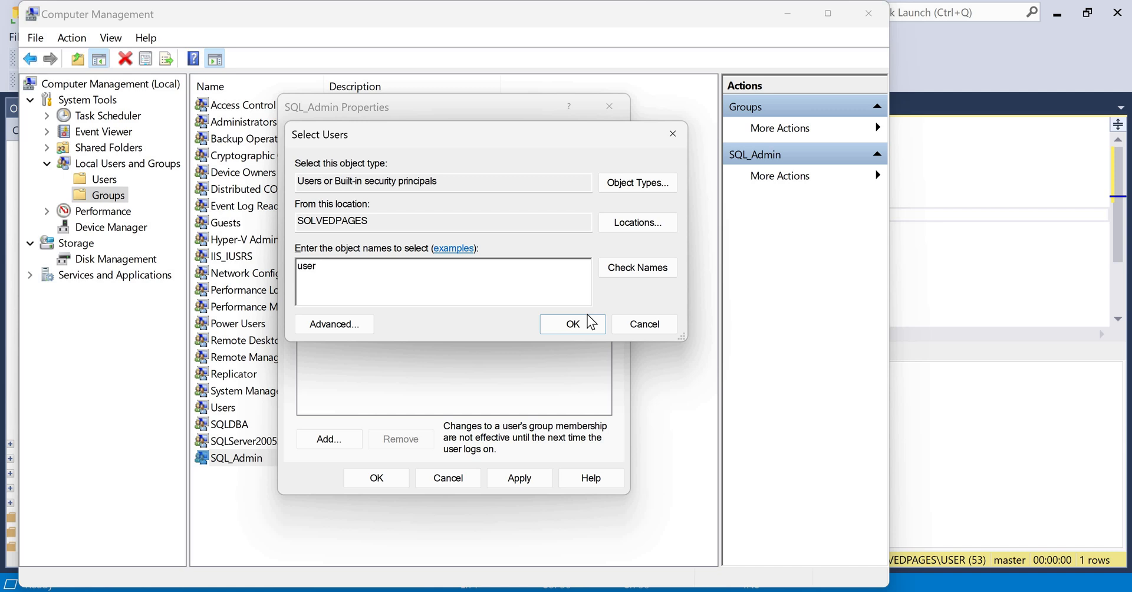
{"action": "type", "text": "2"}
{"action": "key", "text": "ctrl+k"}
{"action": "key", "text": "Return"}
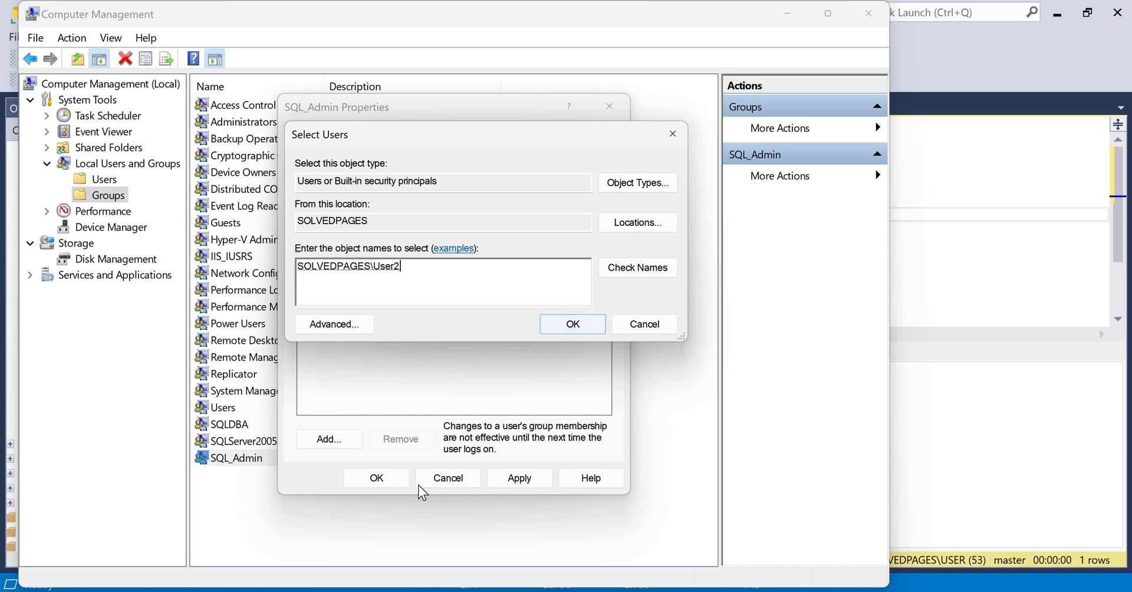
{"action": "left_click", "coordinate": [376, 477]}
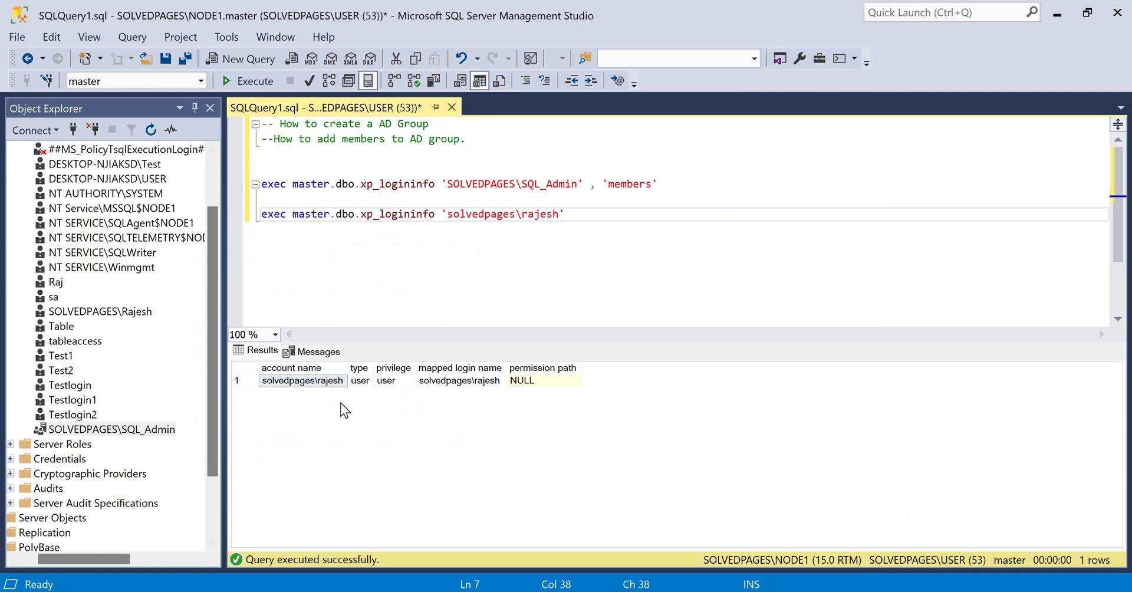
Back in SQL Server Management Studio, execute only the xp_logininfo 'members' statement for SOLVEDPAGES\SQL_Admin and check the account names listed
{"action": "right_click", "coordinate": [129, 428]}
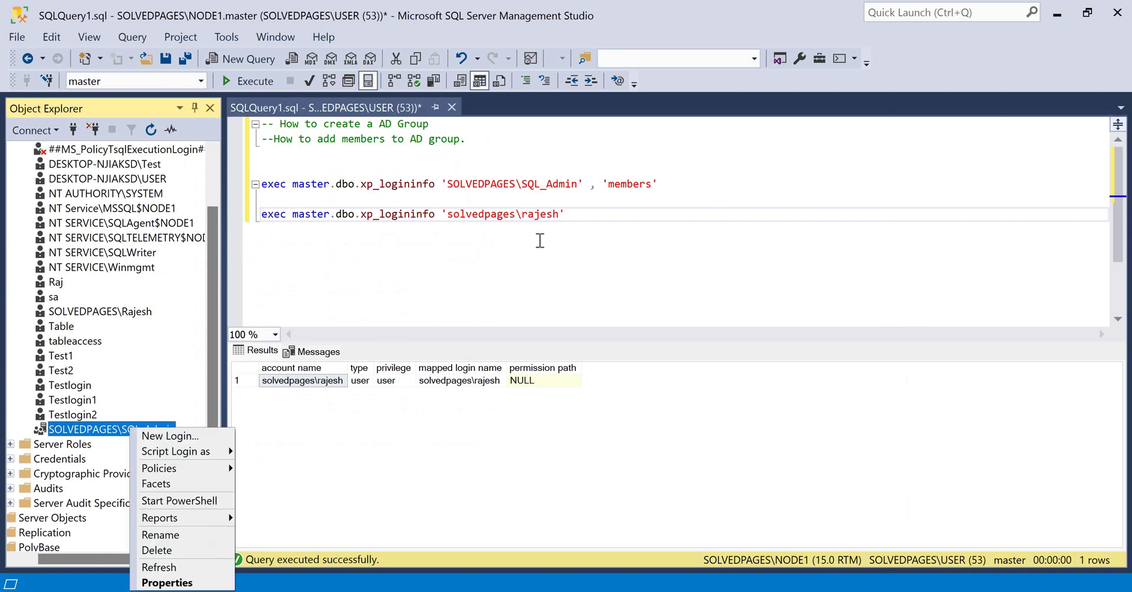
{"action": "left_click", "coordinate": [681, 187]}
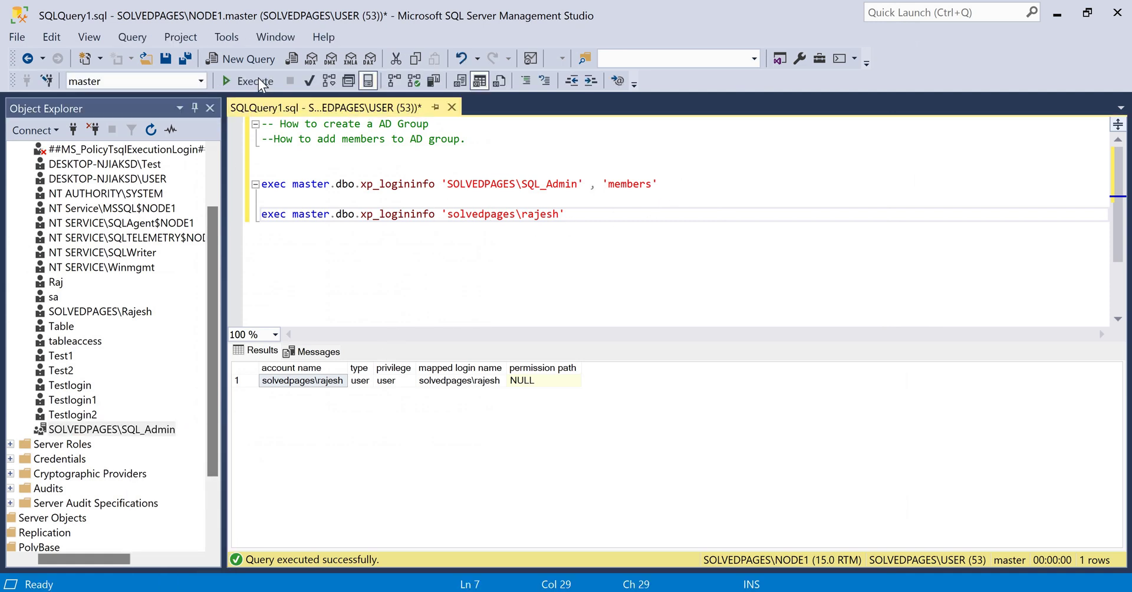
{"action": "left_click_drag", "start_coordinate": [681, 187], "coordinate": [261, 184]}
{"action": "key", "text": "F5"}
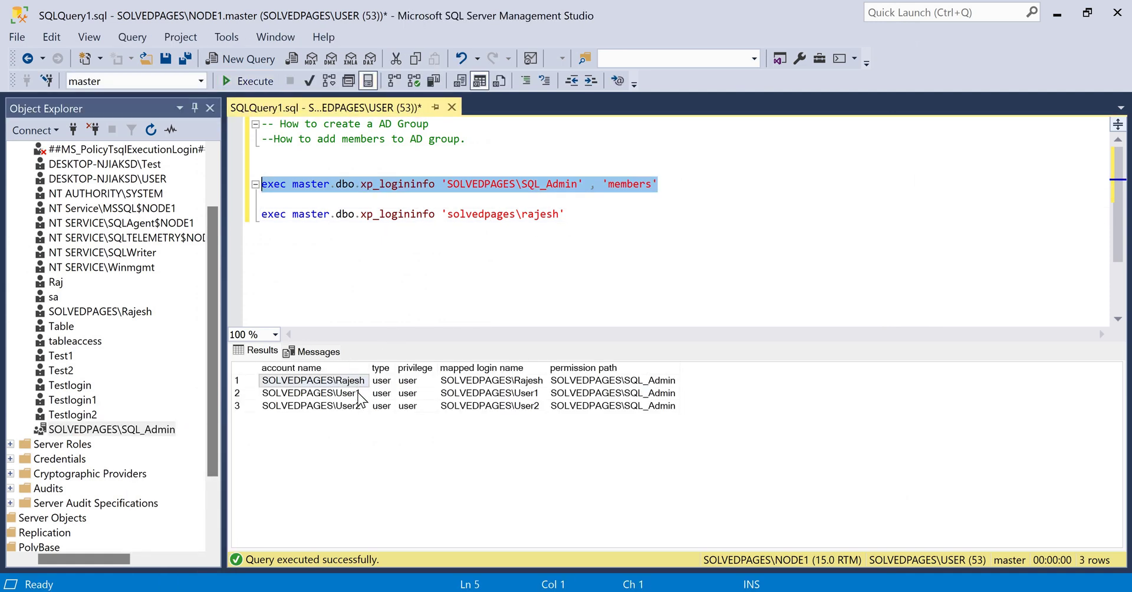
{"action": "key", "text": "F6"}
{"action": "key", "text": "Down"}
{"action": "key", "text": "Down"}
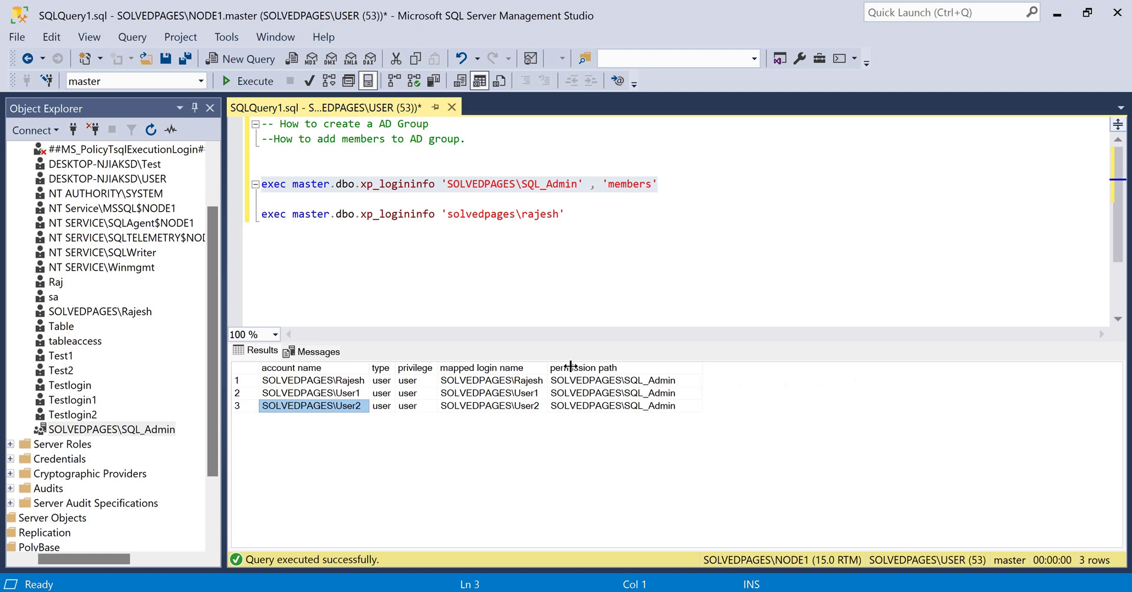
Make room for another statement by adding two new lines below the second xp_logininfo call
{"action": "left_click", "coordinate": [595, 219]}
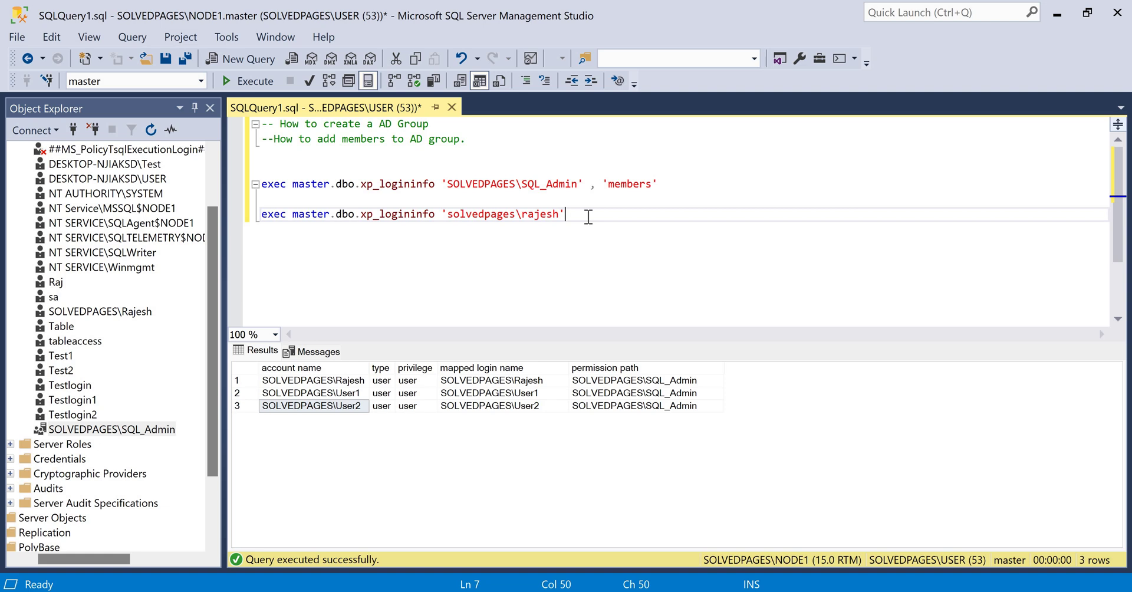
{"action": "key", "text": "Return"}
{"action": "key", "text": "Return"}
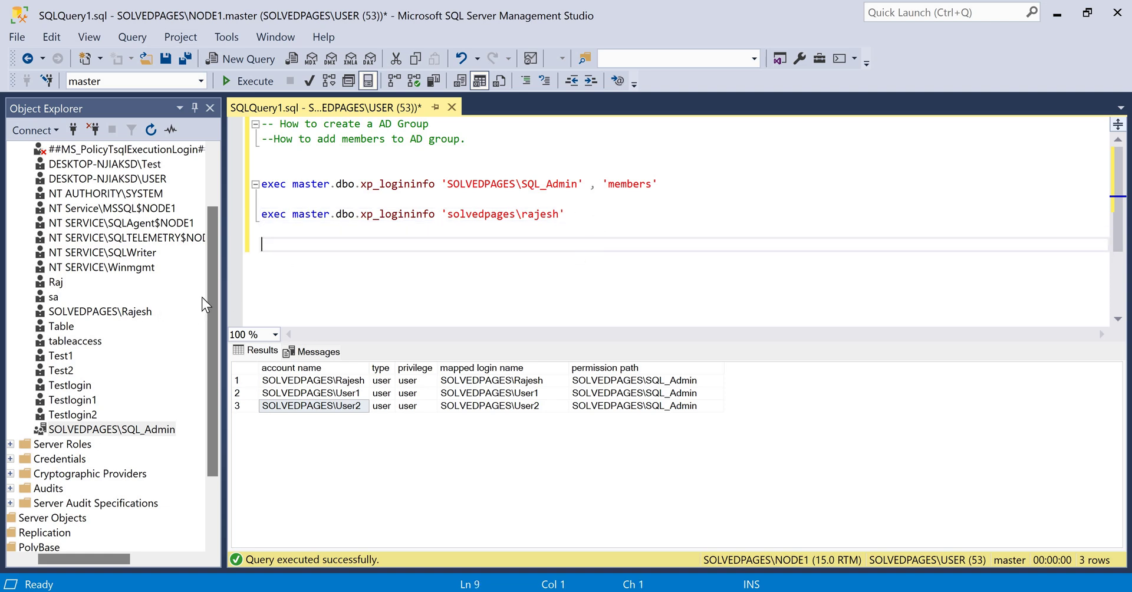